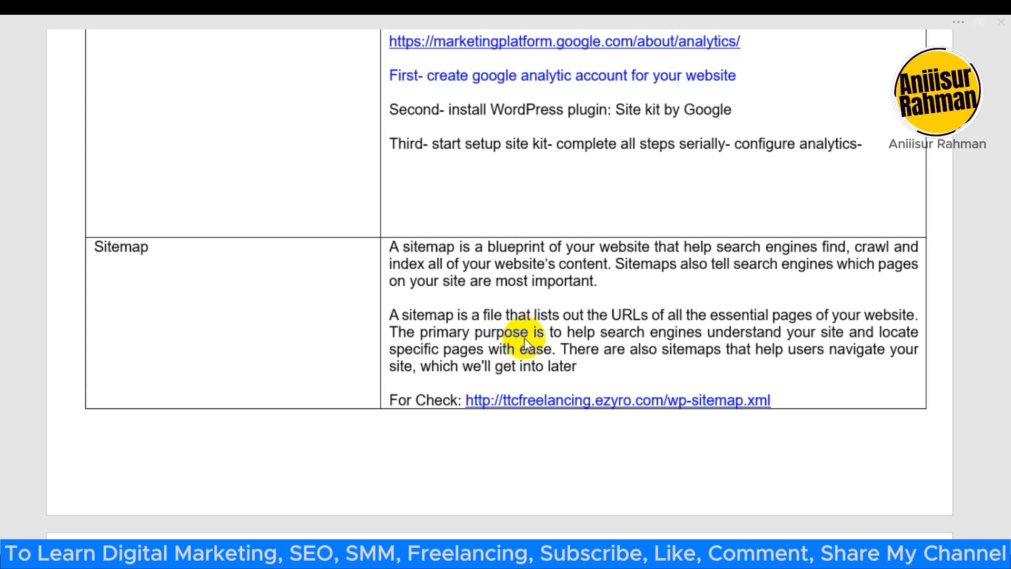
Read through the sitemap notes in the document, then switch to the browser's XML sitemap page for My Blog
scroll(599, 300, down, 2)
scroll(604, 306, down, 2)
scroll(602, 306, down, 1)
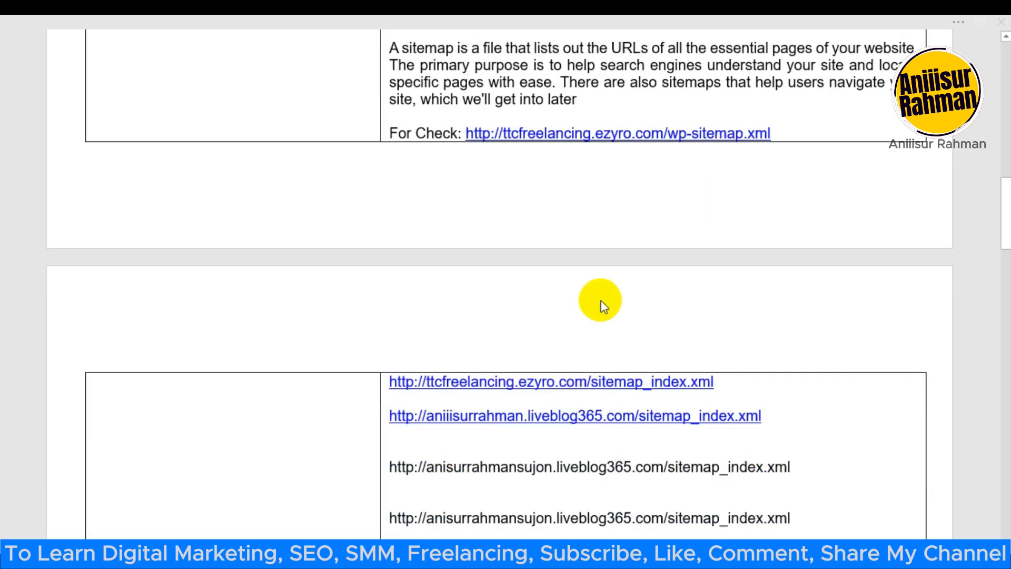
scroll(603, 306, down, 3)
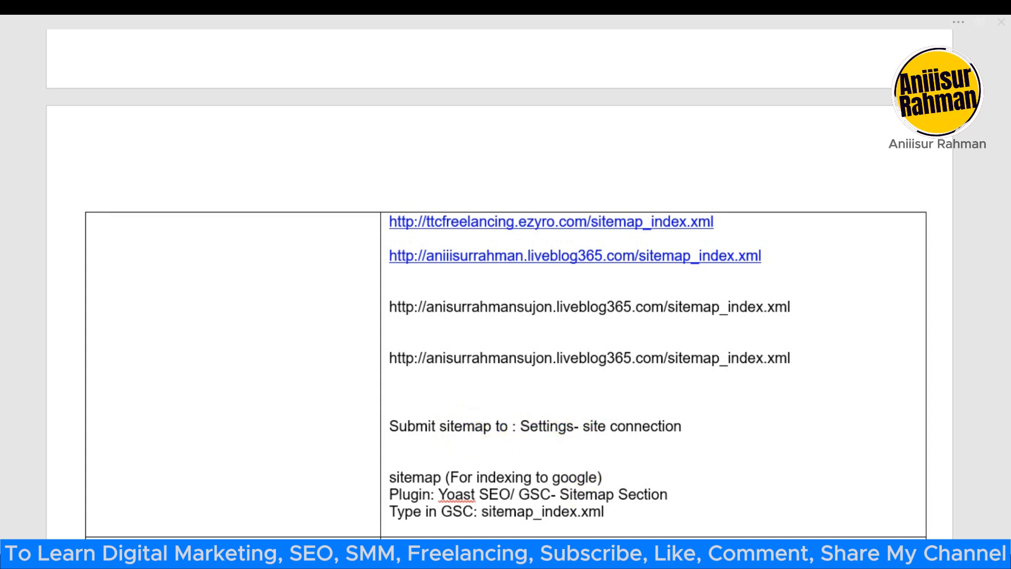
click(660, 553)
click(246, 26)
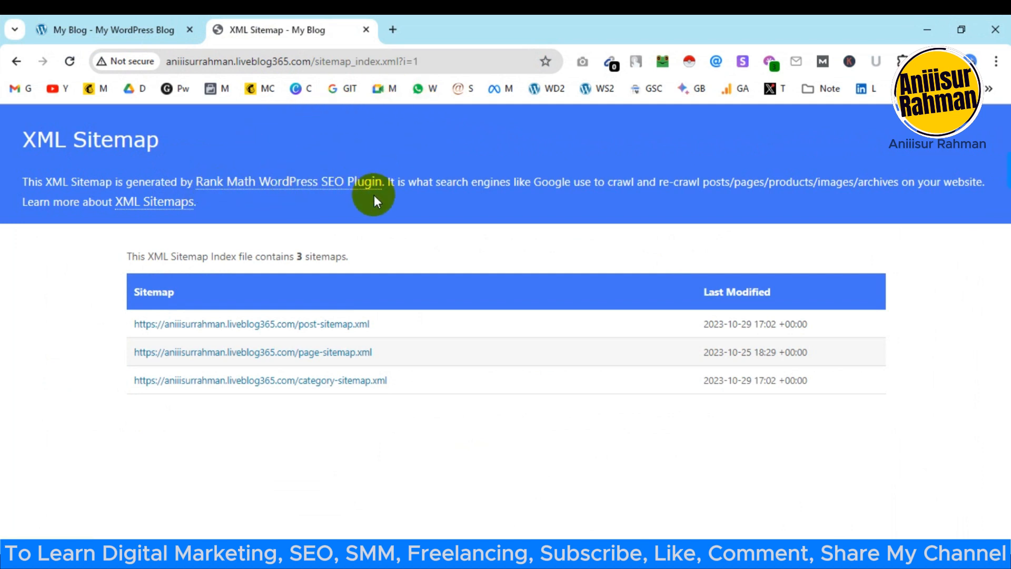
Open the My Blog WordPress dashboard and go to the Yoast SEO plugin's settings
click(126, 30)
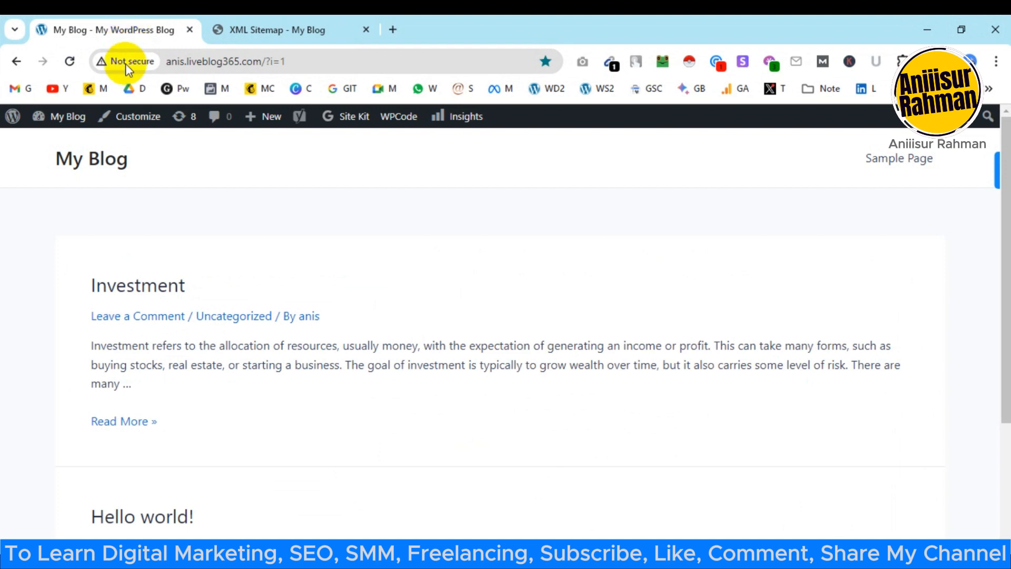
mouse_move(62, 123)
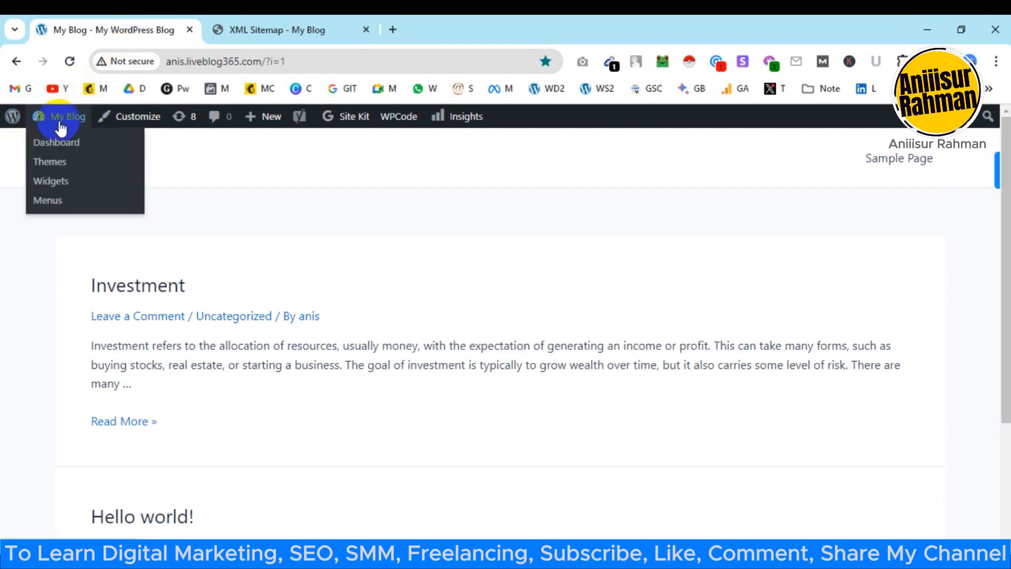
click(62, 143)
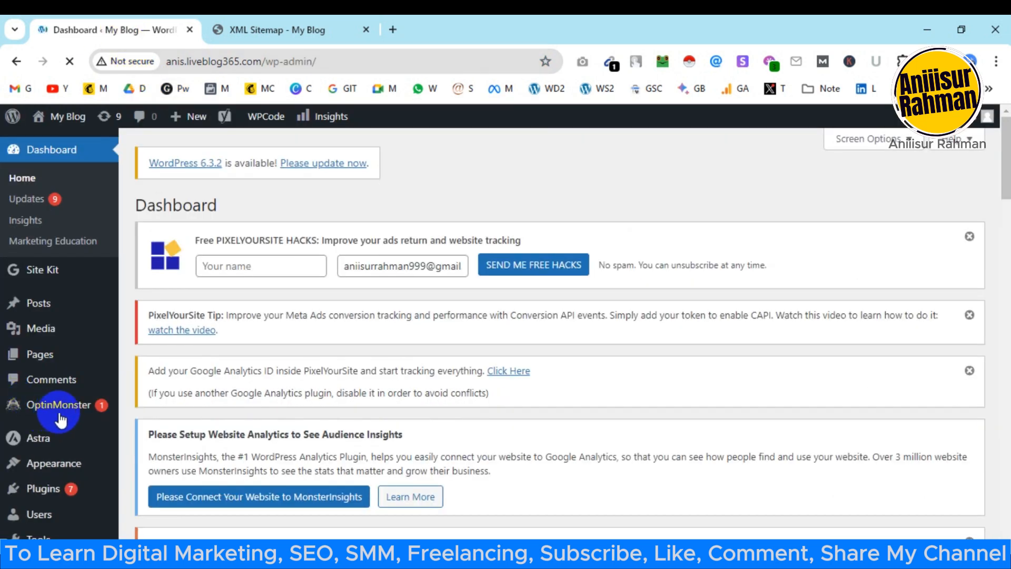
scroll(79, 422, down, 4)
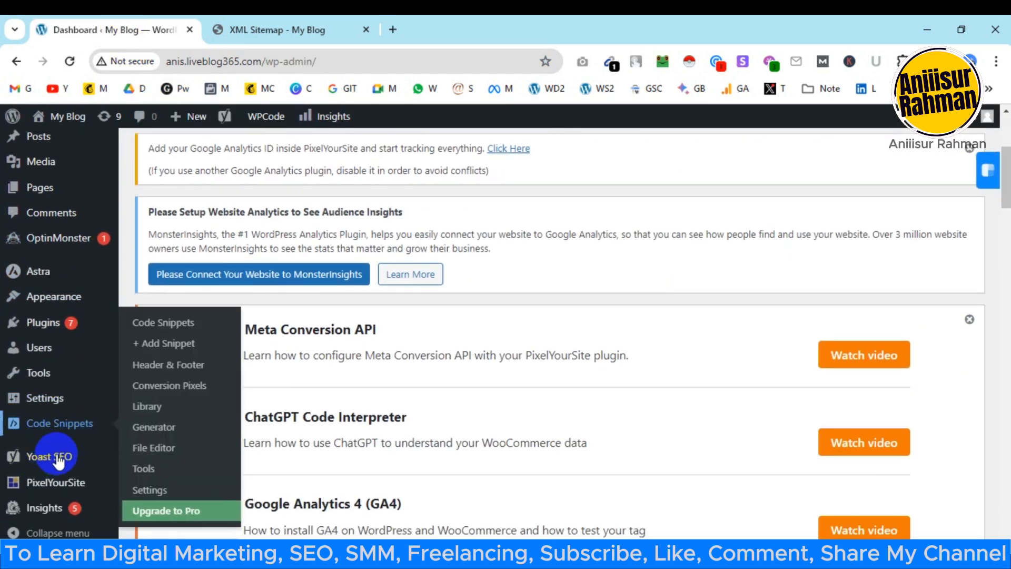
mouse_move(54, 453)
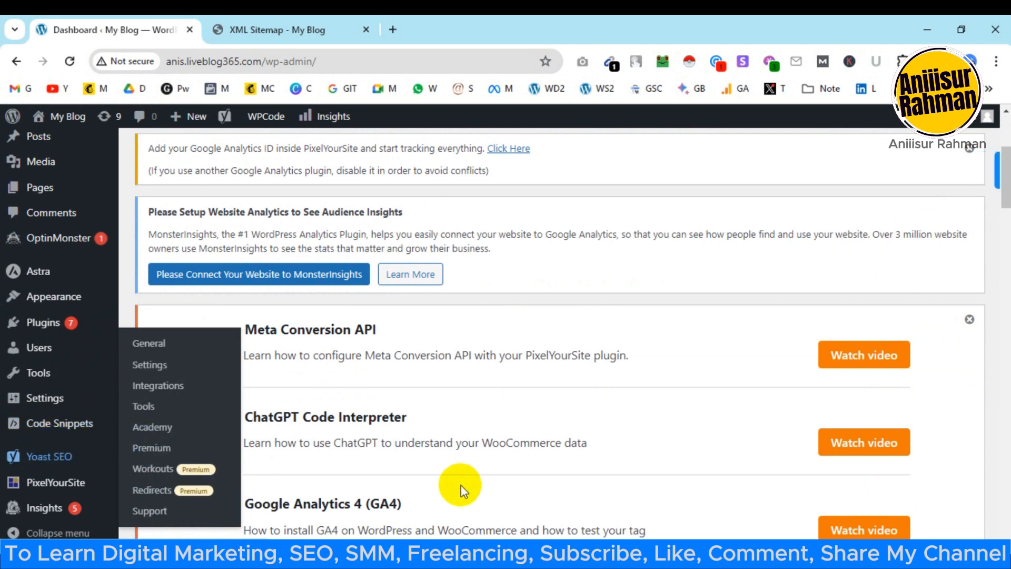
mouse_move(46, 476)
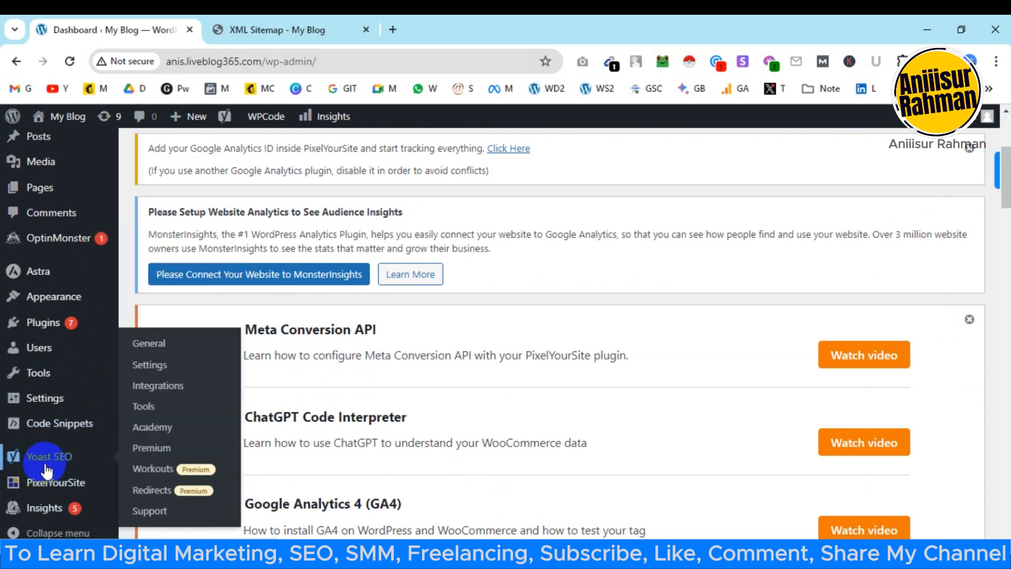
click(162, 365)
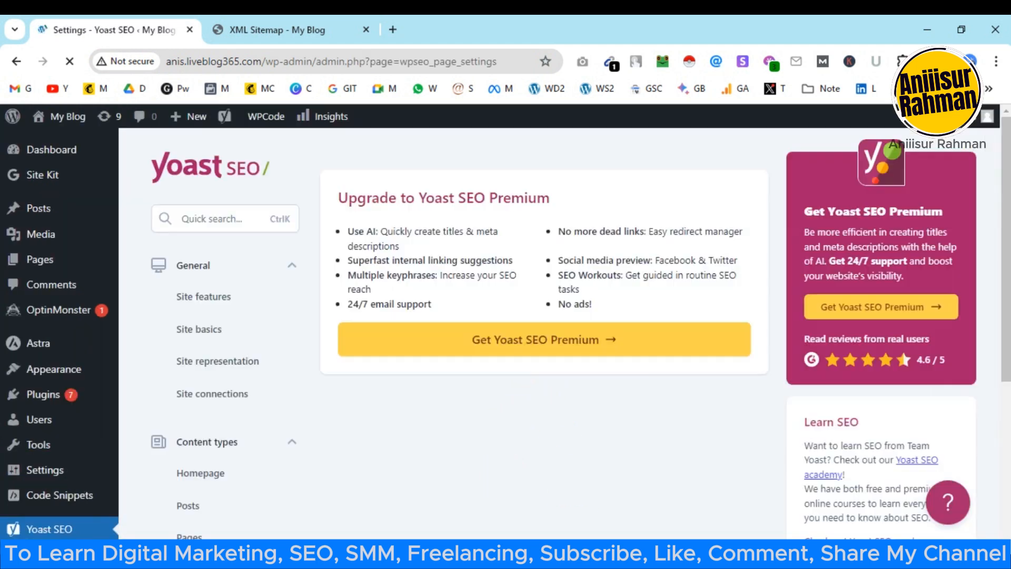
Check the sitemap submission notes in the document, then open the Site connections settings in Yoast SEO
click(563, 553)
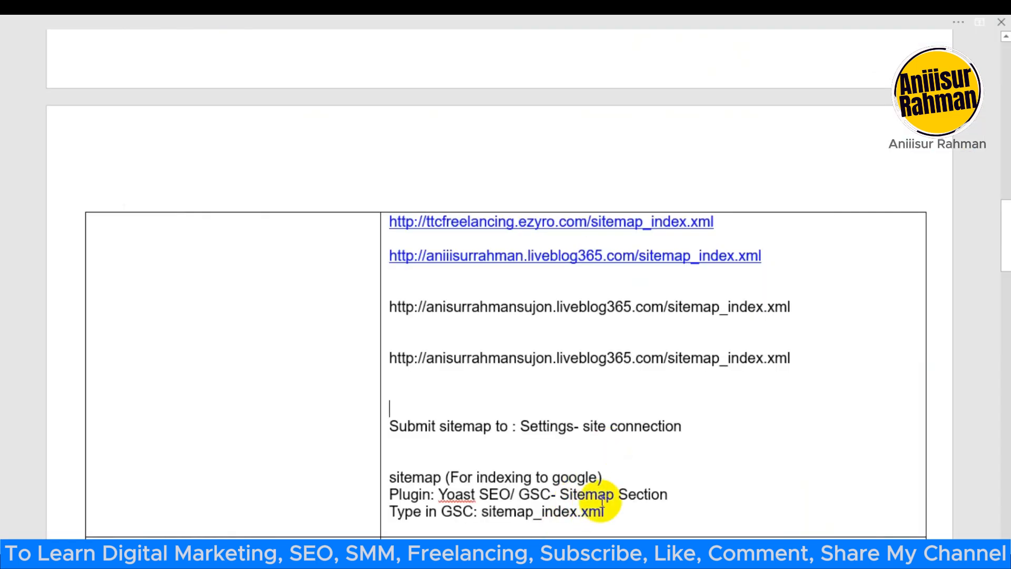
click(579, 553)
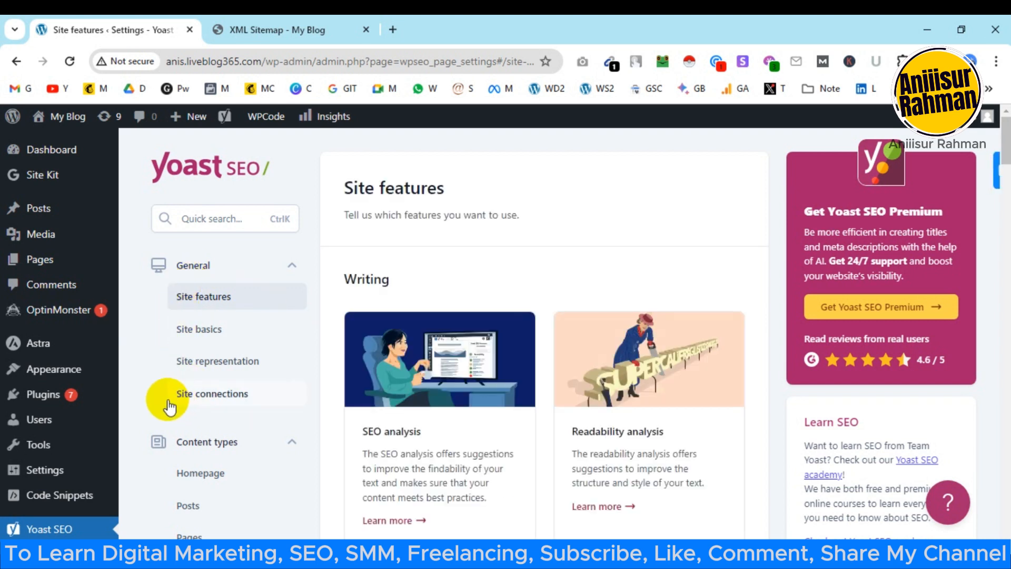
click(215, 402)
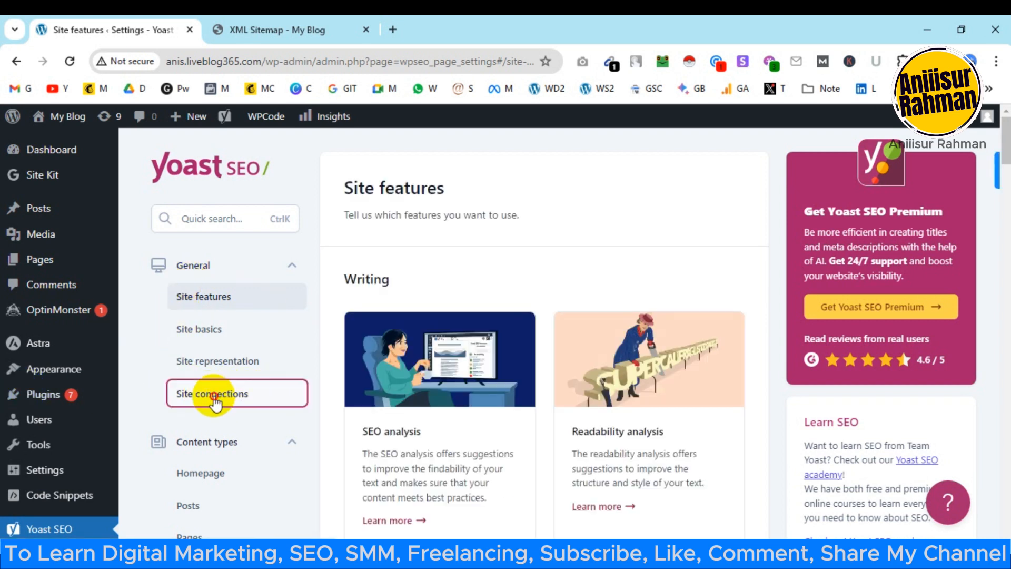
scroll(440, 297, down, 3)
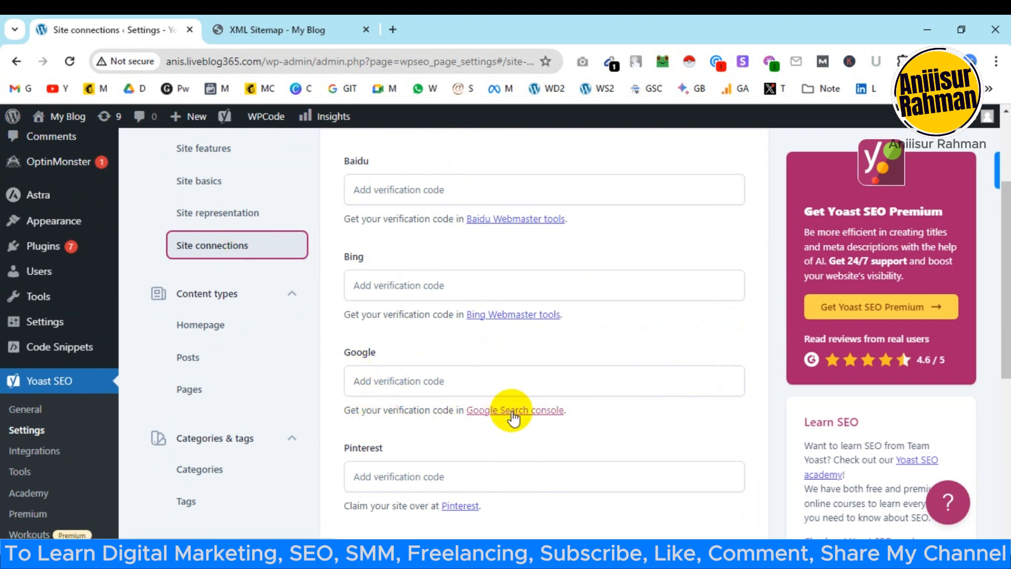
scroll(611, 342, down, 4)
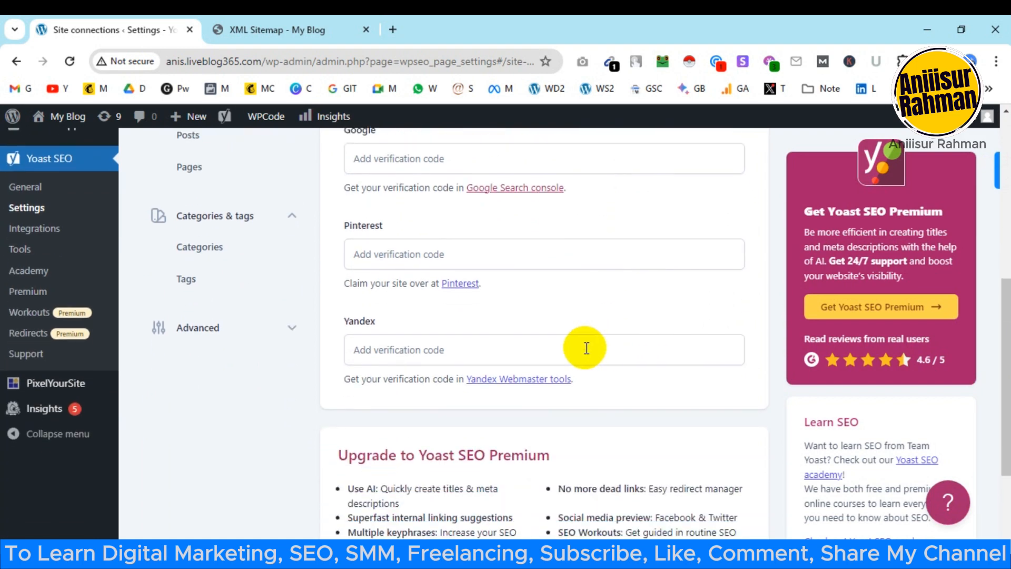
Open the Google Search console link of the Google verification field in a new tab and switch to it
scroll(557, 349, up, 1)
right_click(522, 262)
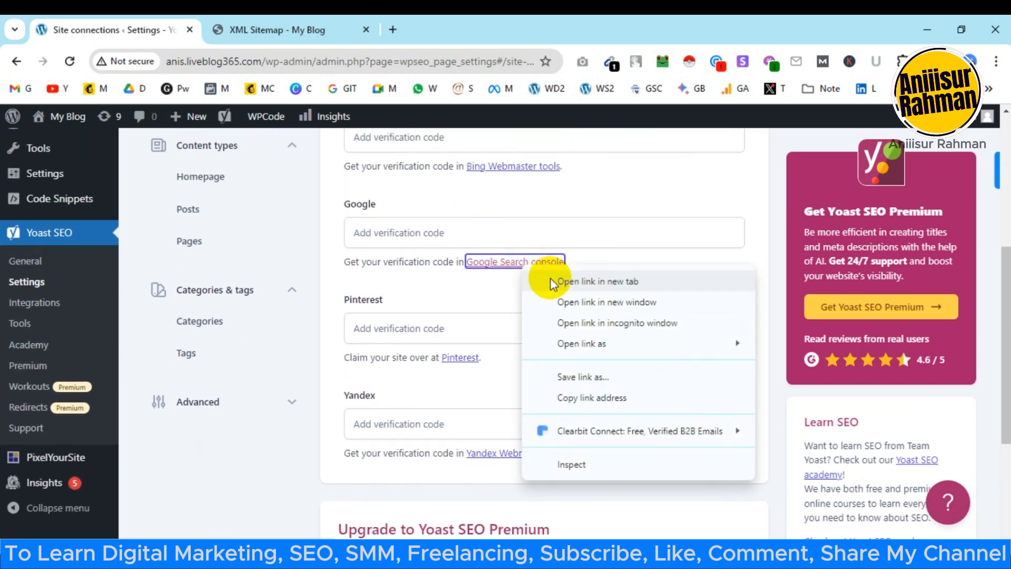
click(552, 282)
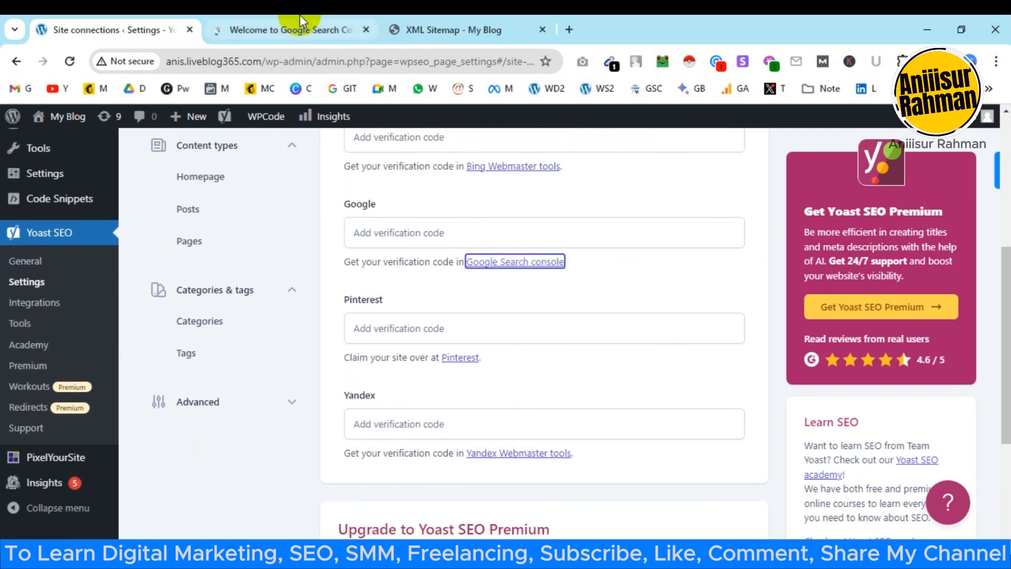
click(300, 21)
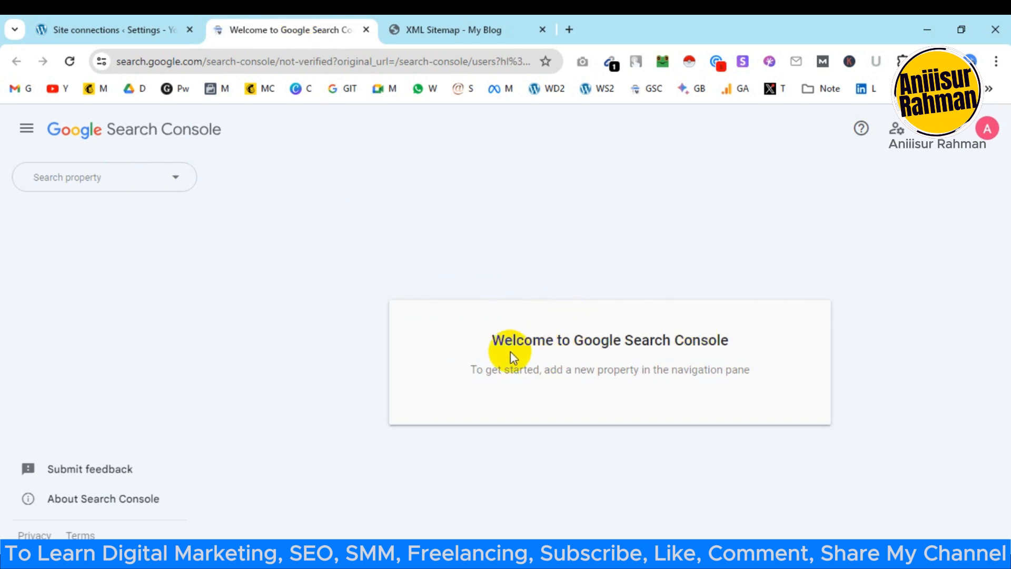
Try to verify ownership of the unverified liveblog365.com property with the HTML file method, then collapse that method
click(177, 180)
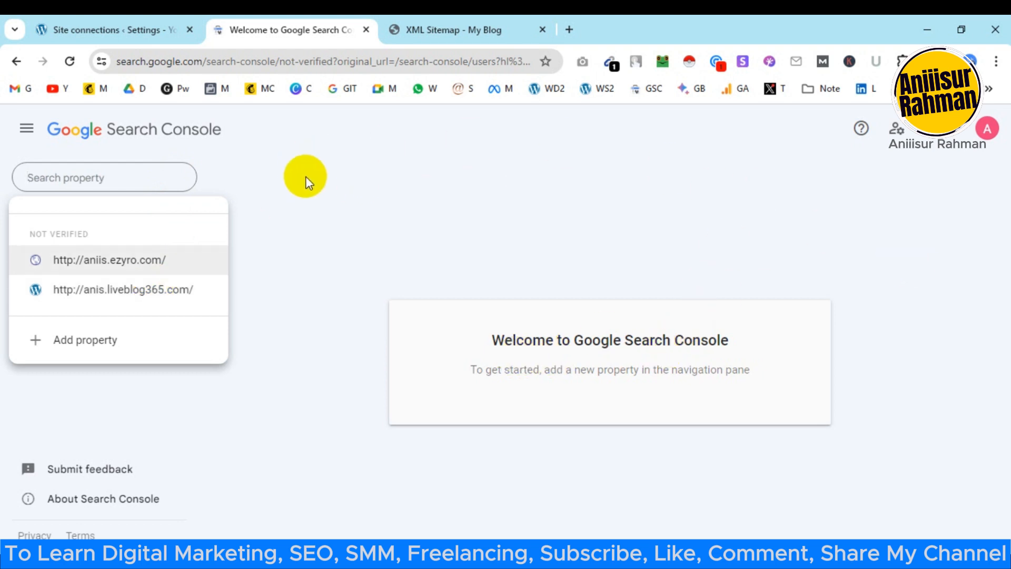
click(143, 291)
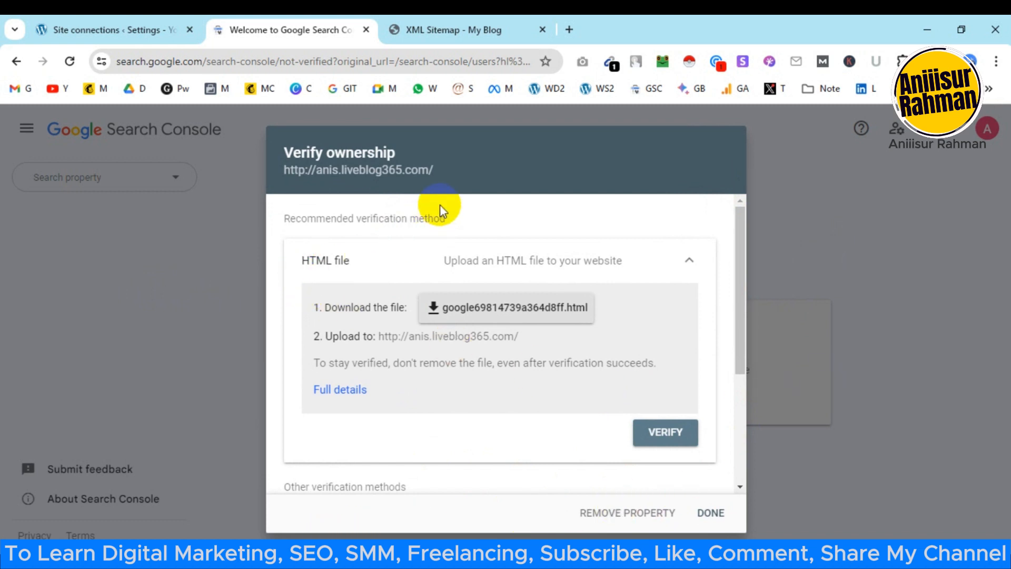
scroll(690, 255, down, 4)
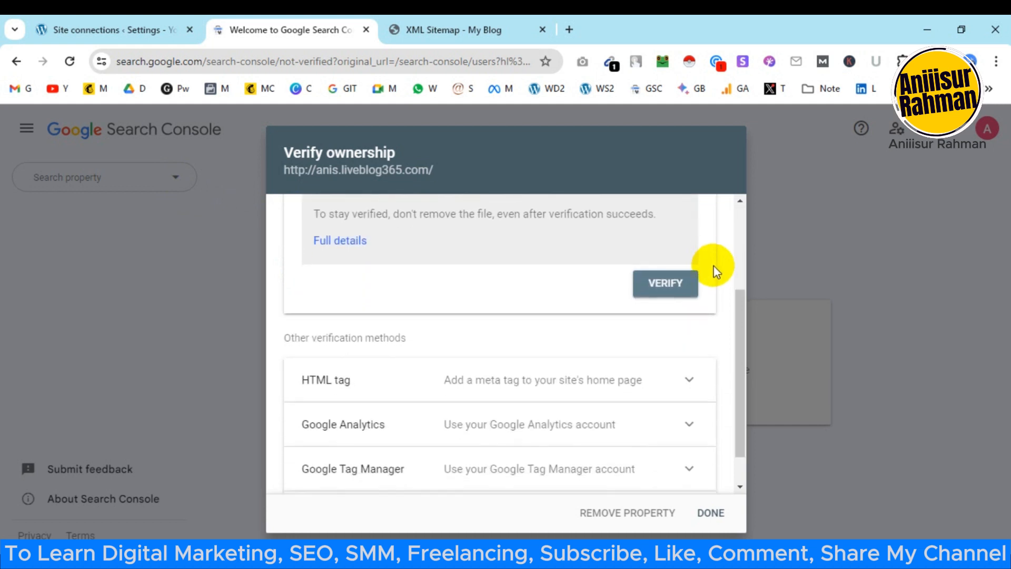
scroll(706, 340, up, 4)
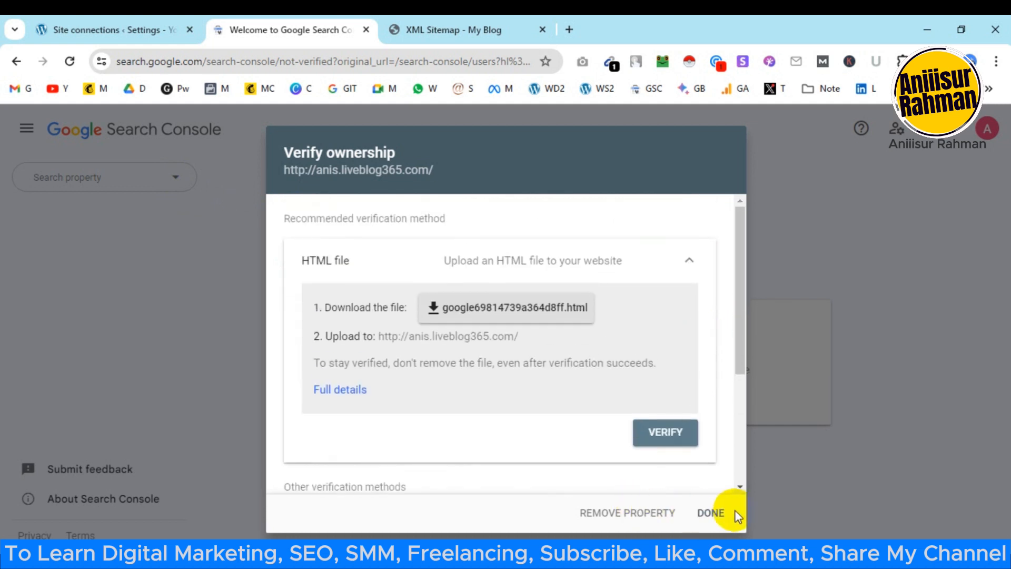
click(668, 433)
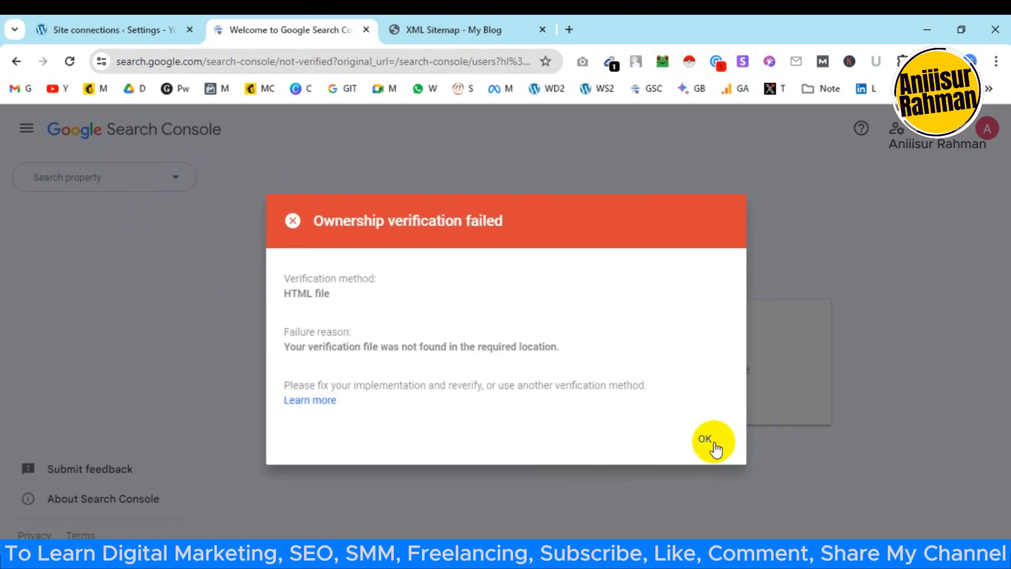
click(706, 439)
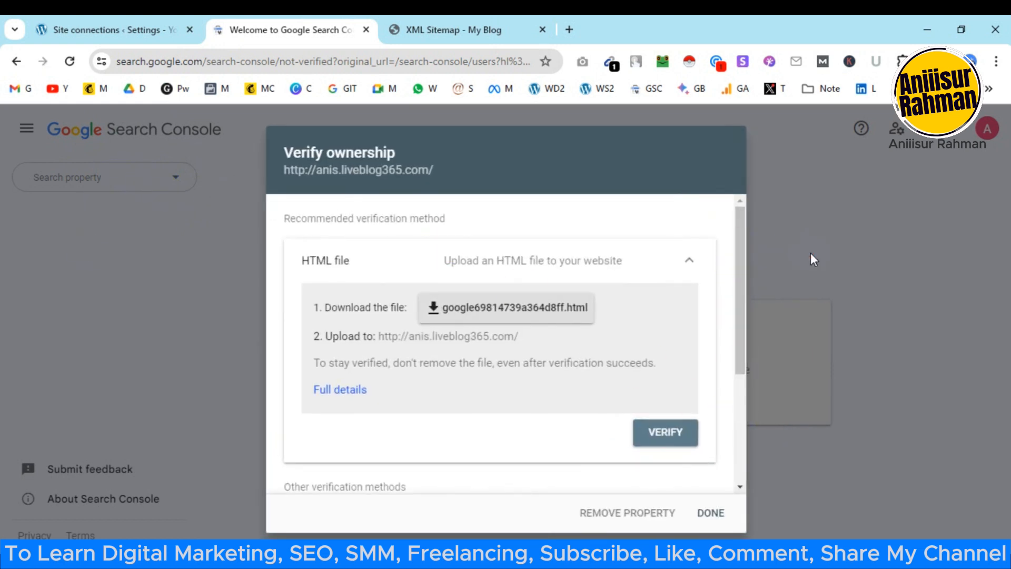
click(691, 264)
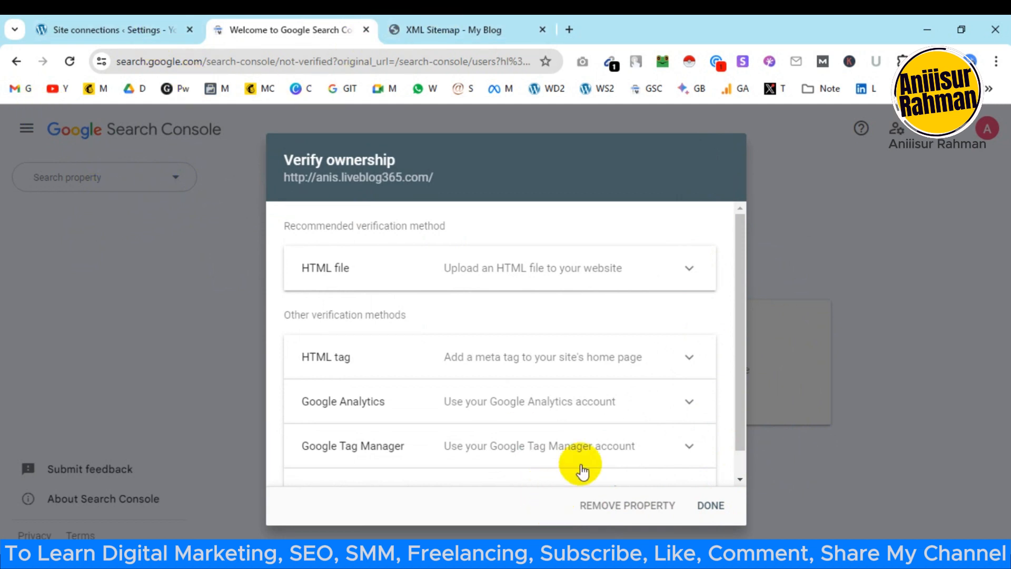
Copy the last sitemap_index.xml address from the document's sitemap notes and load it in a new browser tab
key(alt+Tab)
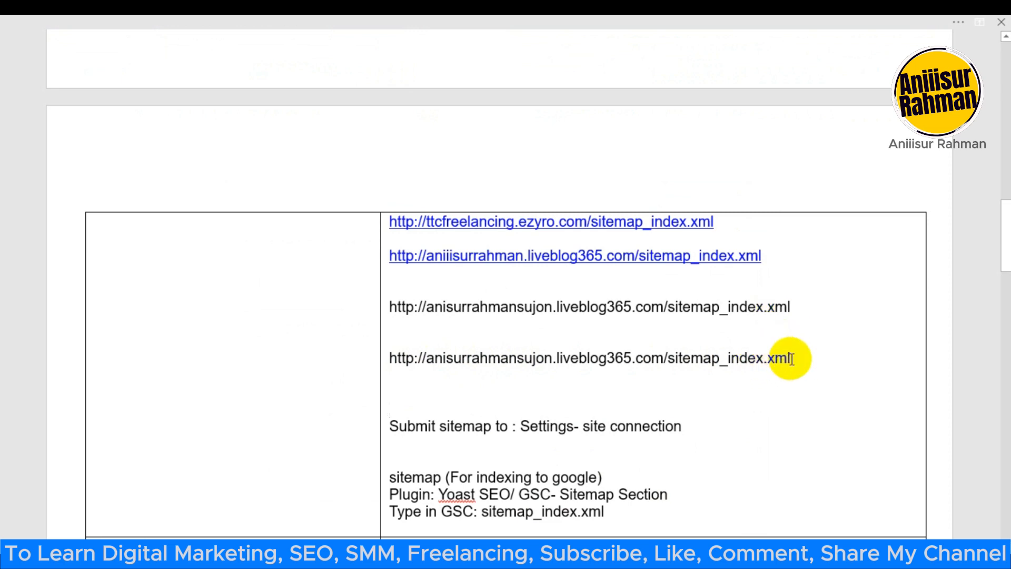
drag(795, 360, 389, 360)
key(ctrl+c)
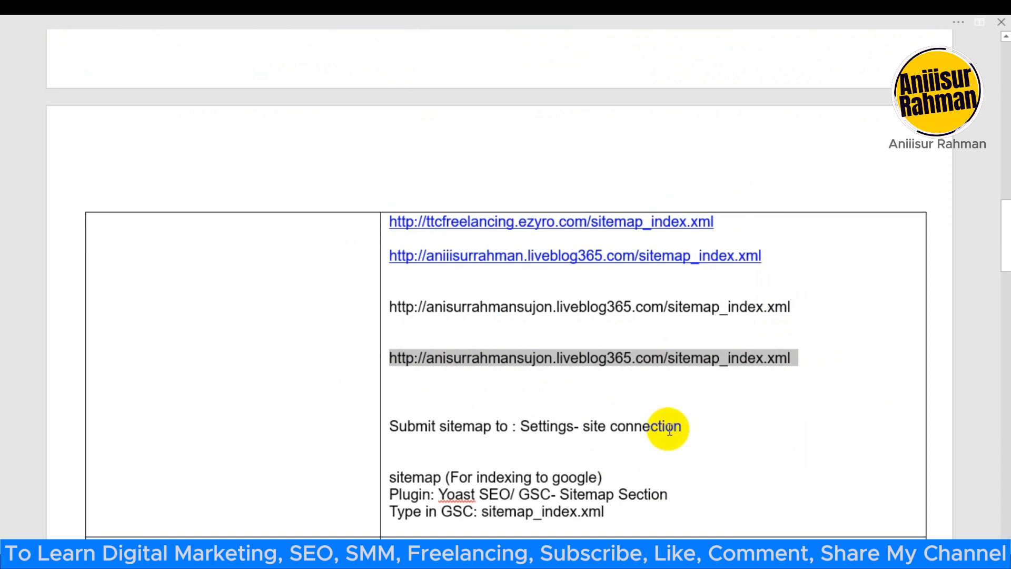
key(super)
key(super)
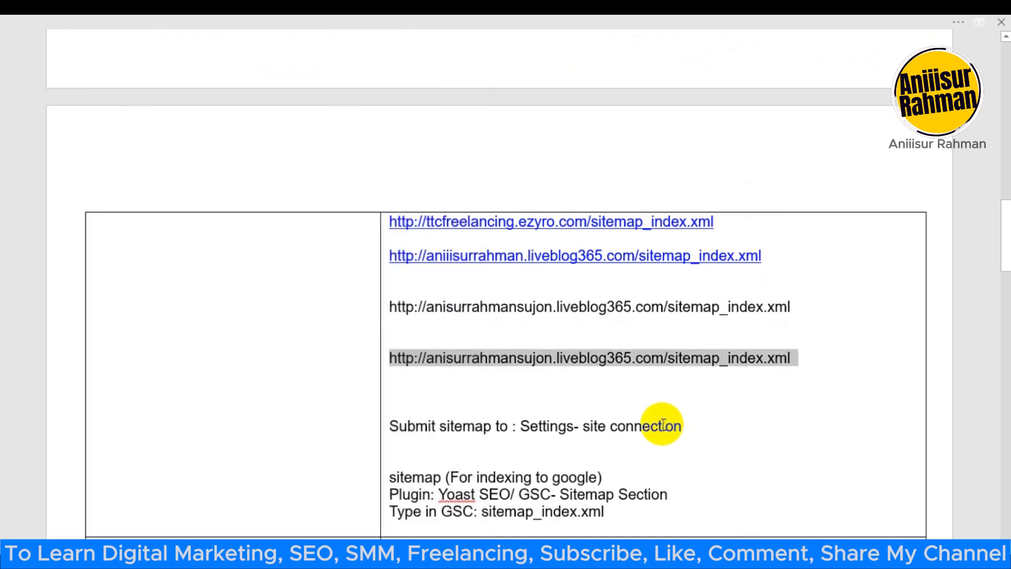
click(609, 557)
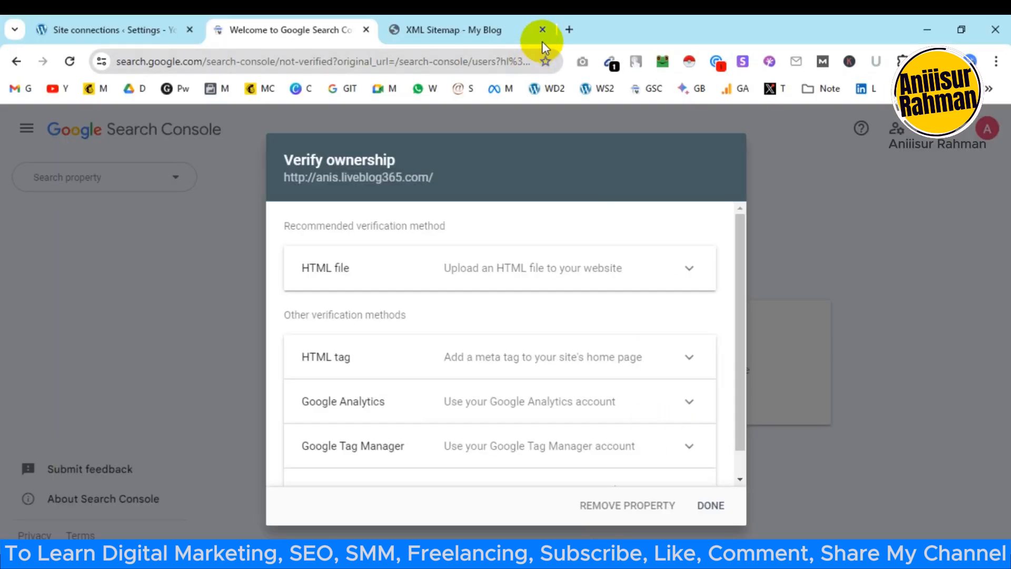
key(ctrl+t)
key(ctrl+v)
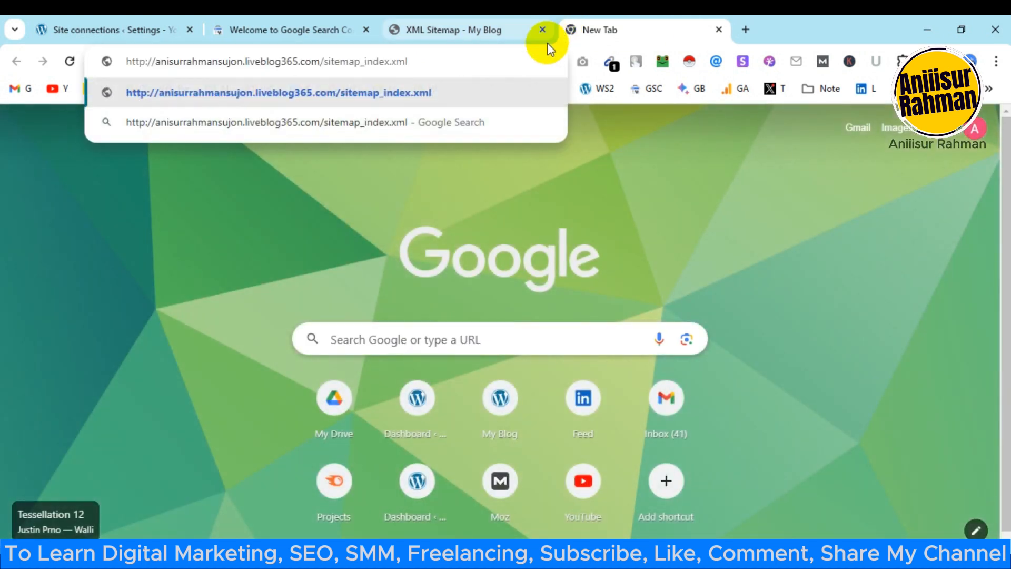
key(Return)
Close the Google Search Console tab and view the newly loaded XML sitemap page
click(286, 29)
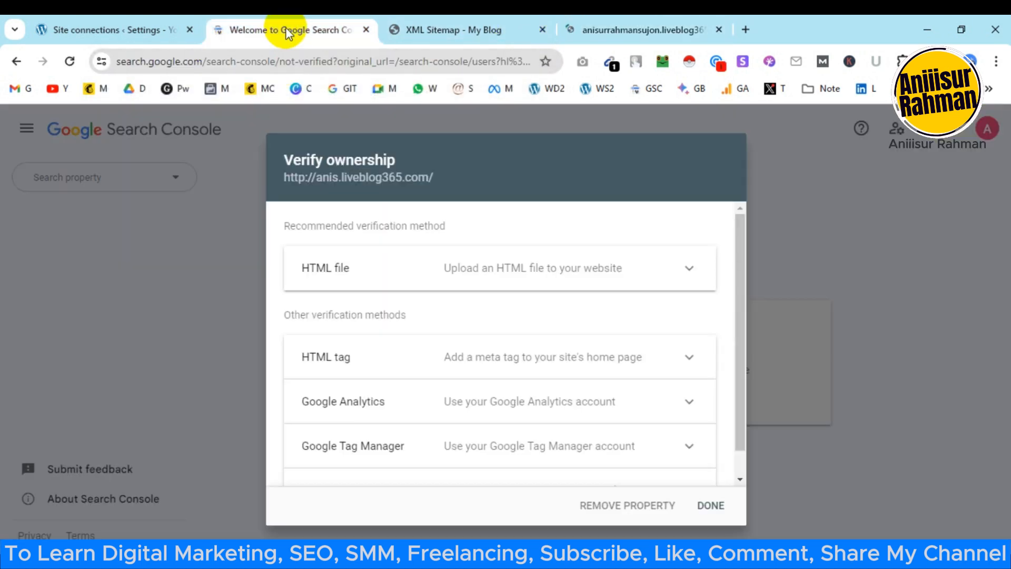
click(364, 30)
click(117, 30)
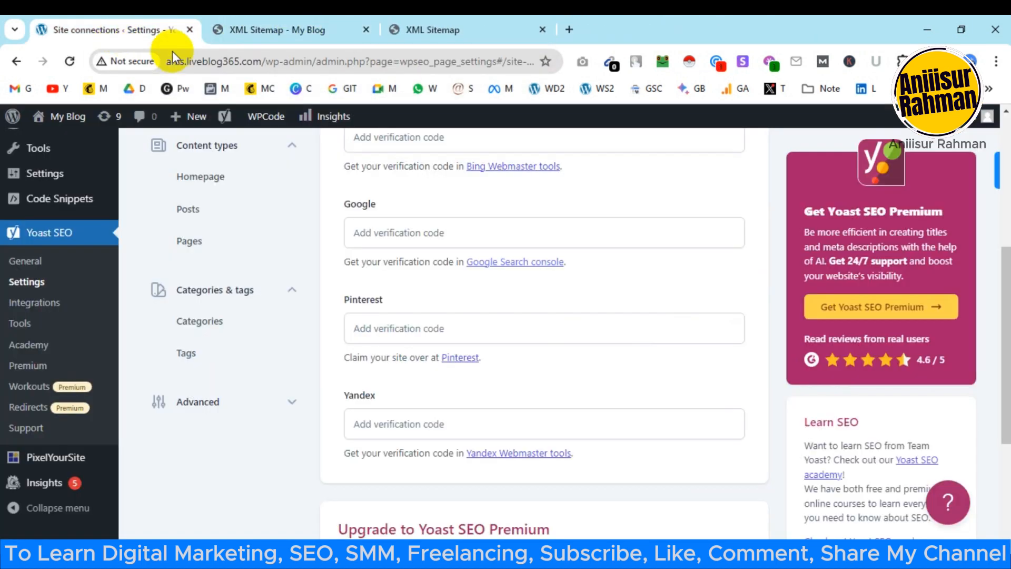
click(432, 22)
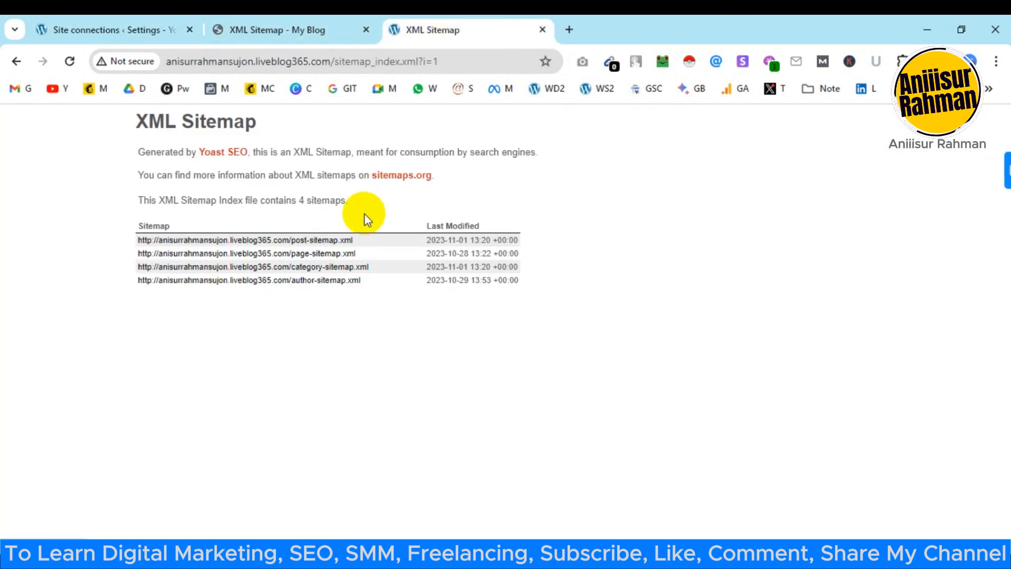
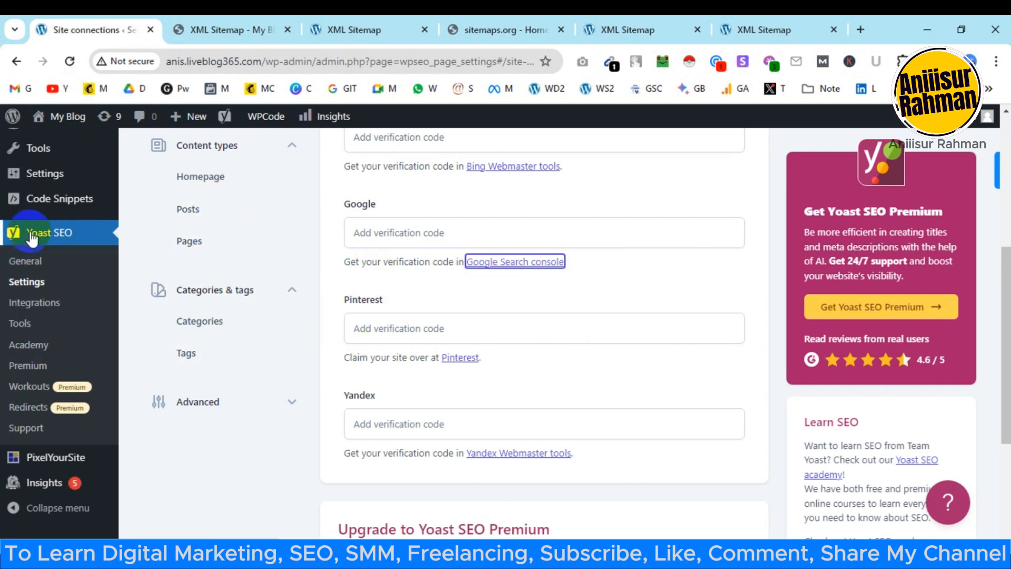
scroll(265, 337, up, 1)
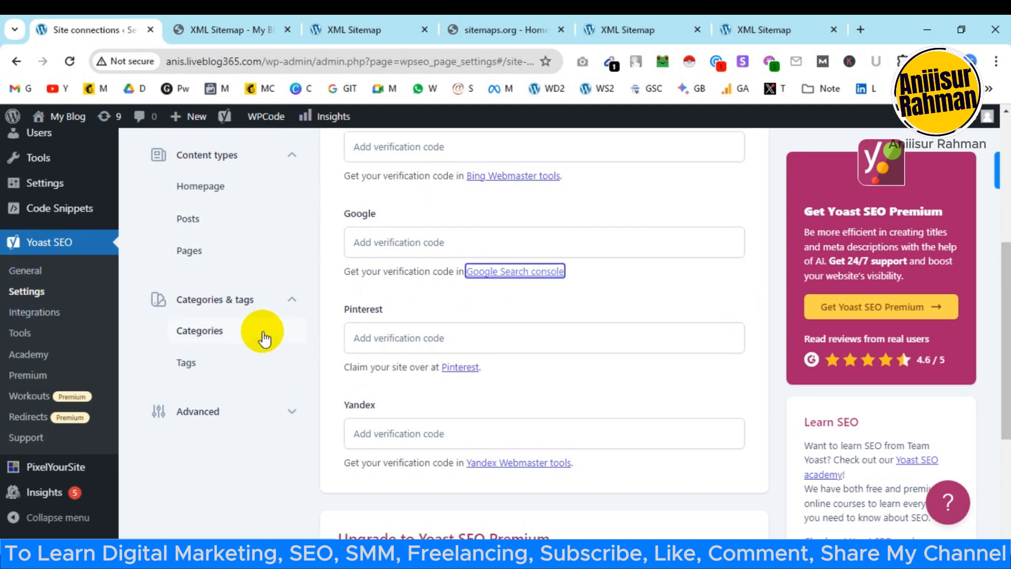
Open Google Search Console from the Google verification field in a new tab and select the unverified liveblog365.com property
scroll(264, 289, up, 4)
scroll(580, 334, down, 2)
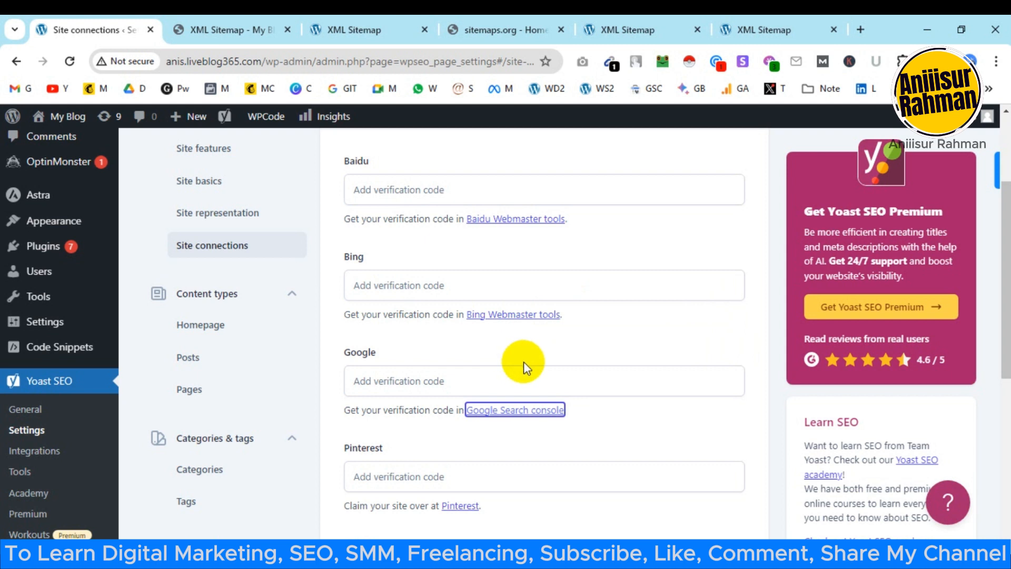
right_click(513, 416)
click(558, 149)
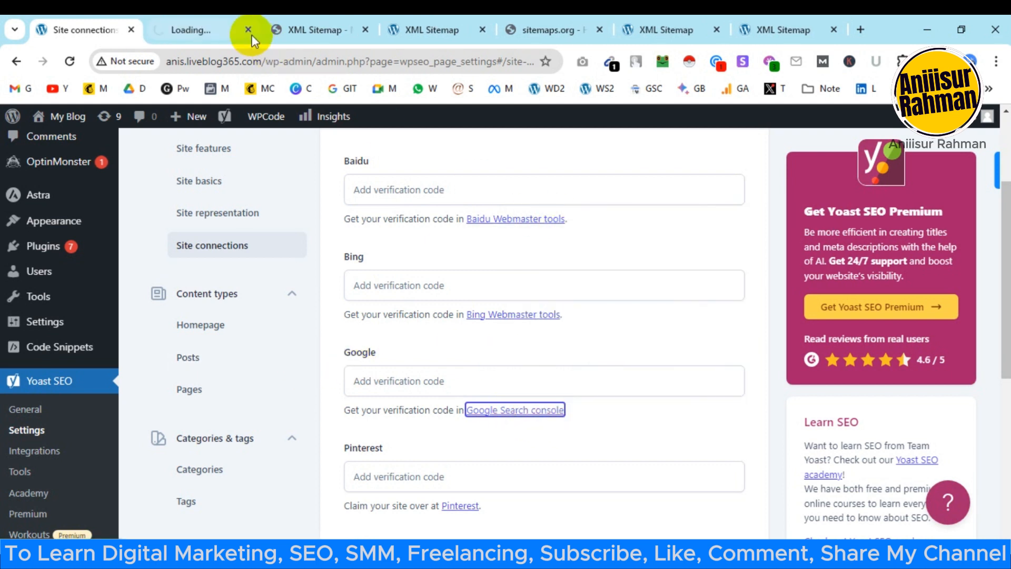
click(195, 24)
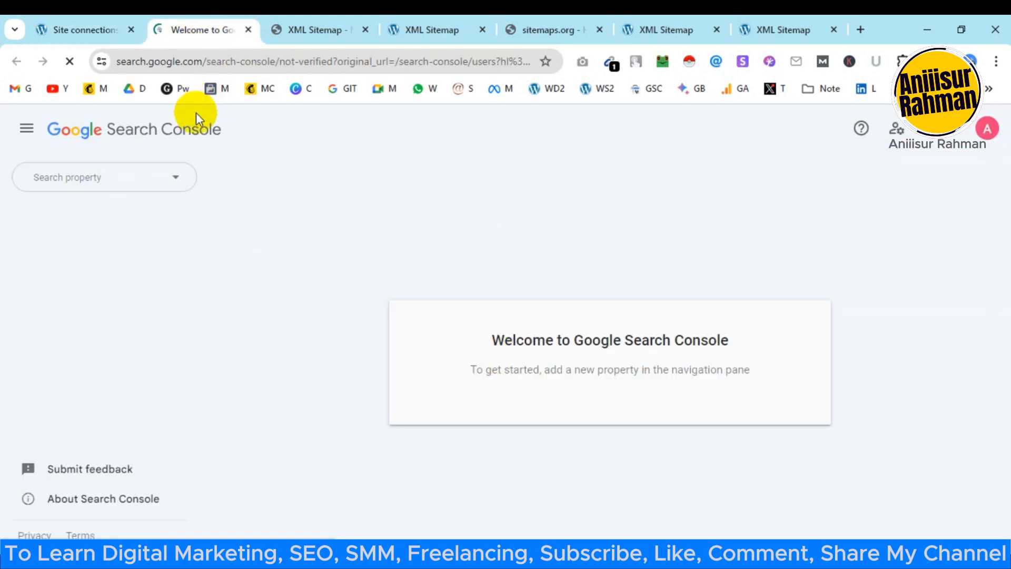
click(165, 177)
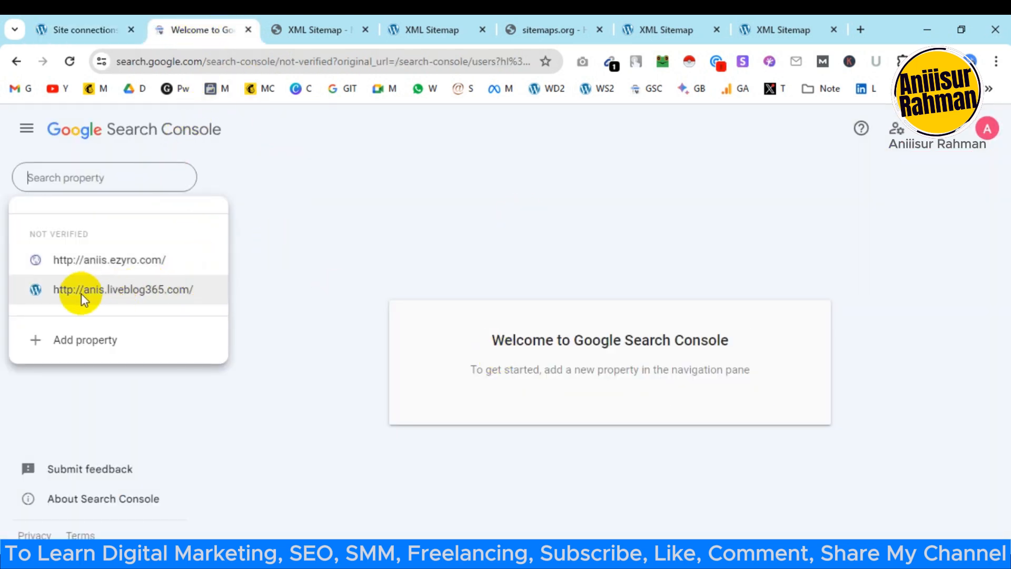
click(147, 290)
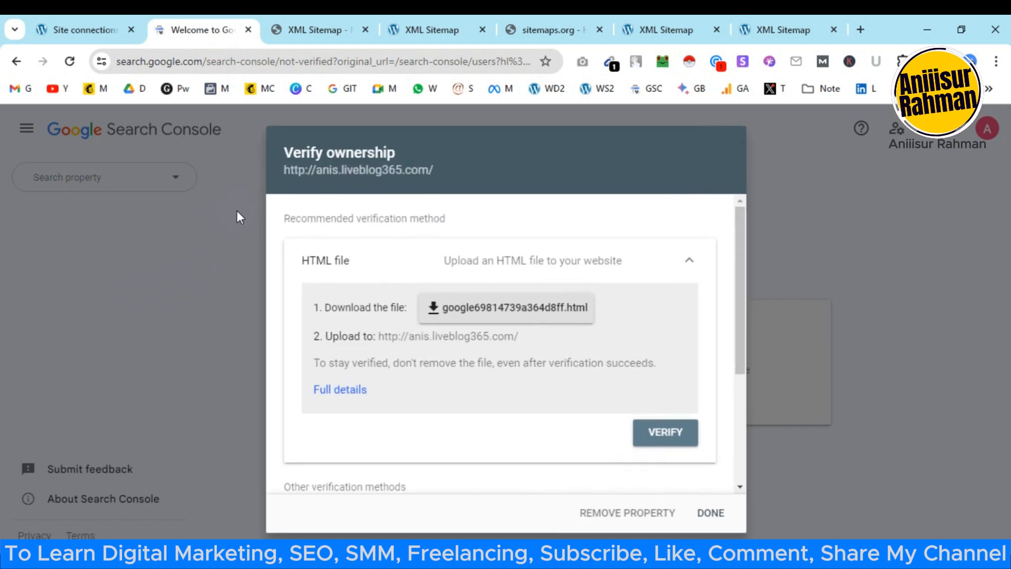
Try to verify ownership of the liveblog365.com property with the HTML tag method and dismiss the result
scroll(458, 336, down, 2)
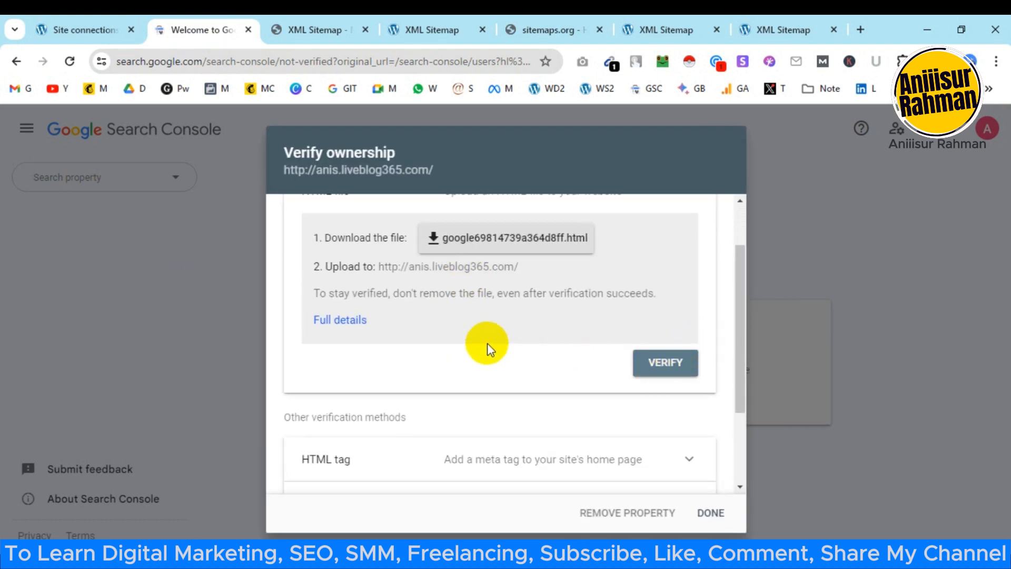
scroll(656, 400, up, 2)
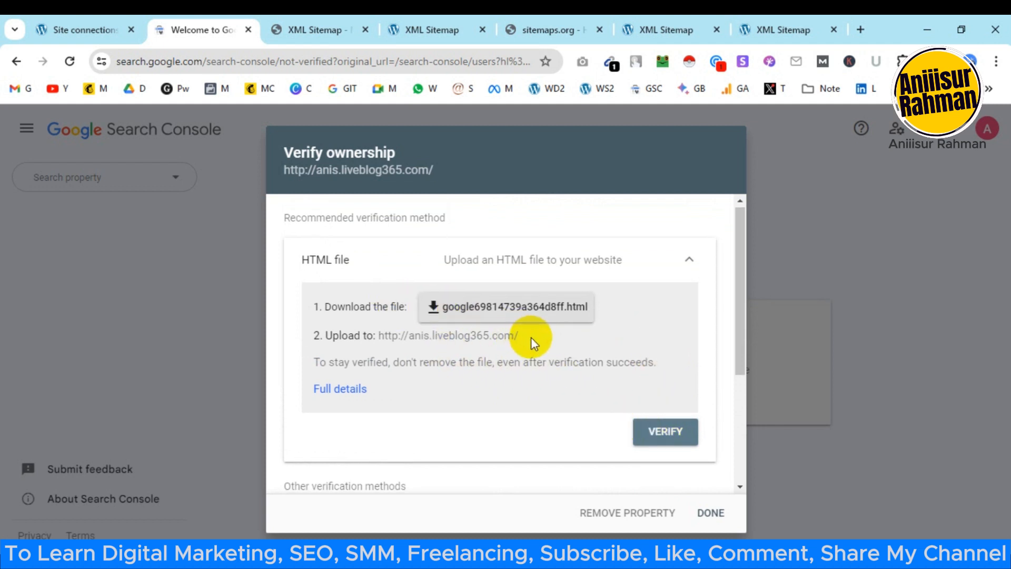
scroll(542, 340, down, 2)
click(678, 386)
scroll(611, 385, down, 3)
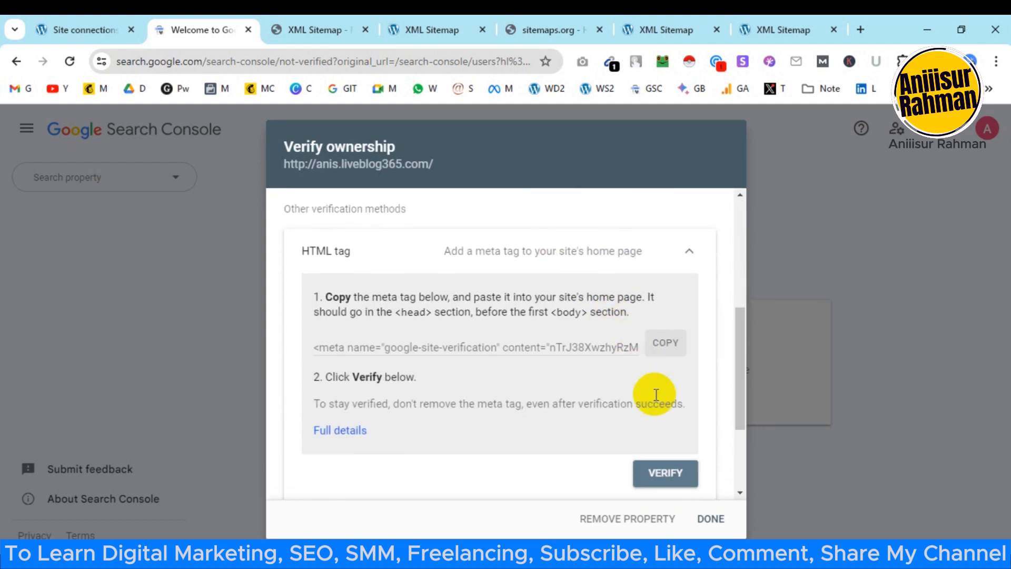
click(663, 448)
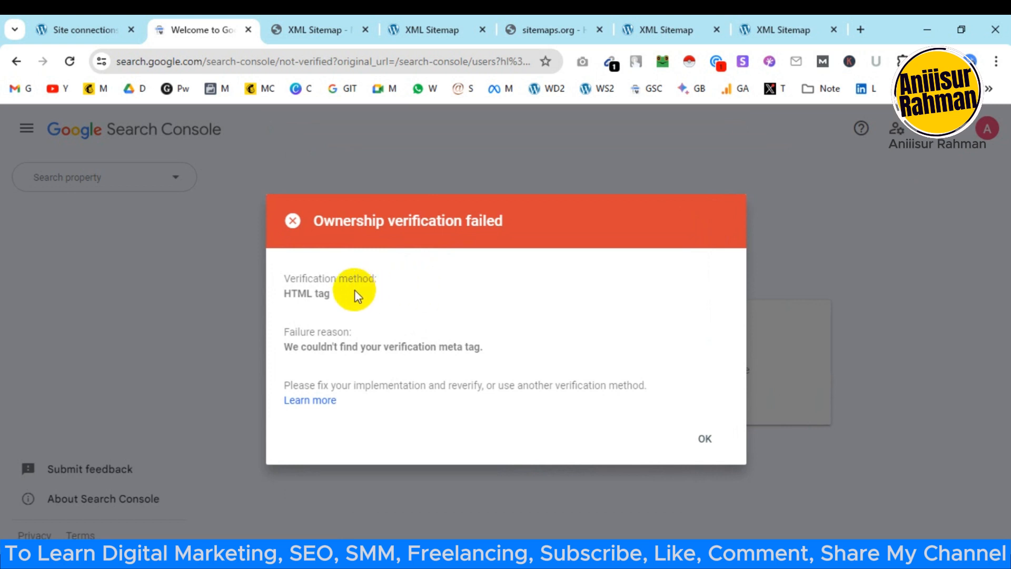
click(707, 445)
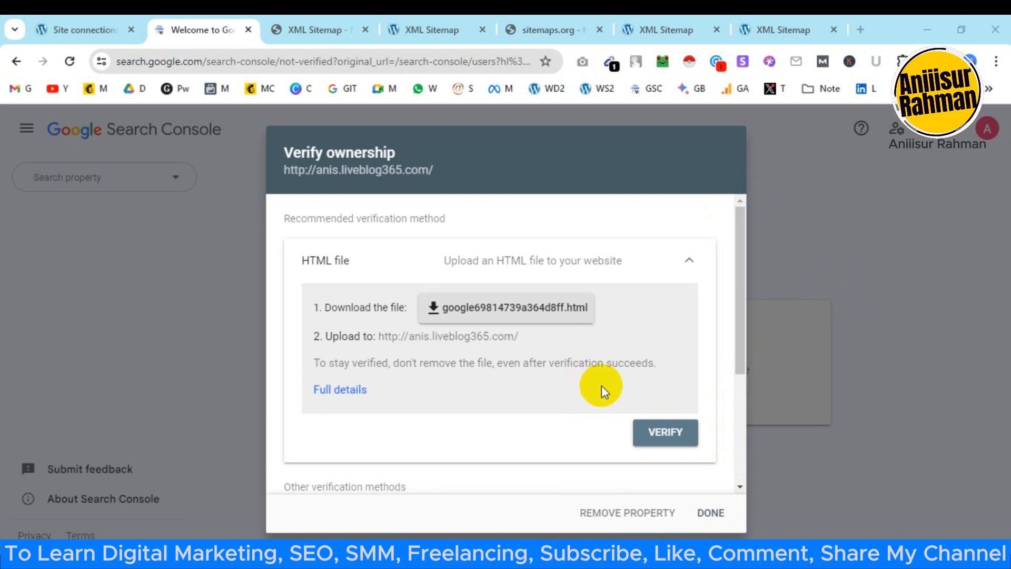
Return to the WordPress dashboard, search the plugins available to add for "all in one seo", and update All in One SEO
click(87, 29)
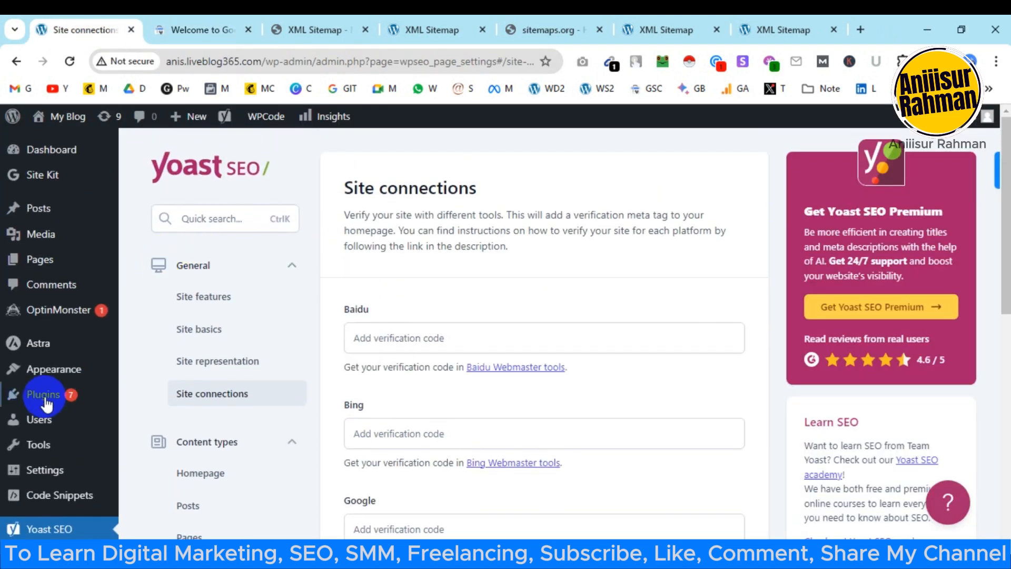
mouse_move(42, 394)
click(207, 409)
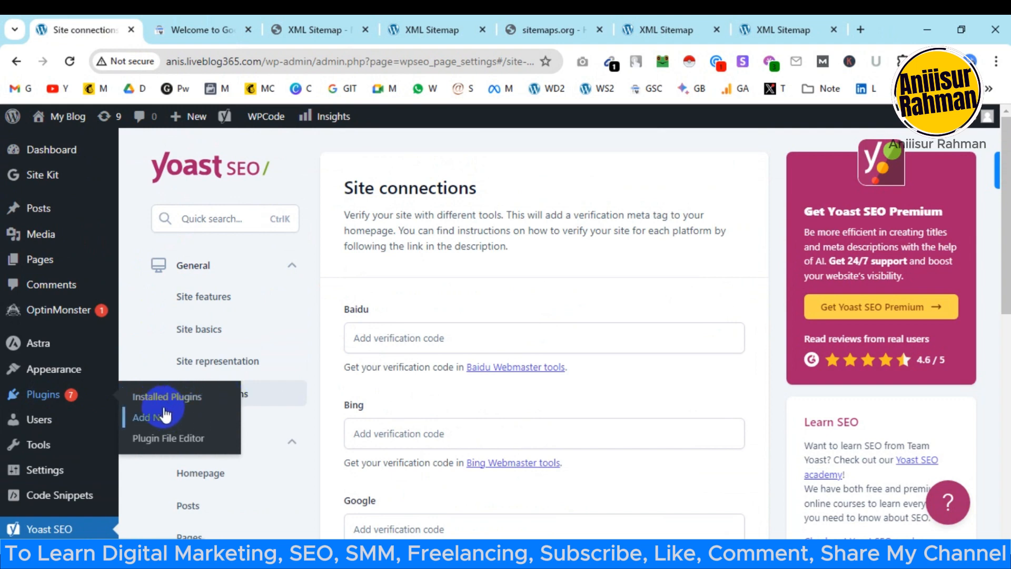
click(164, 420)
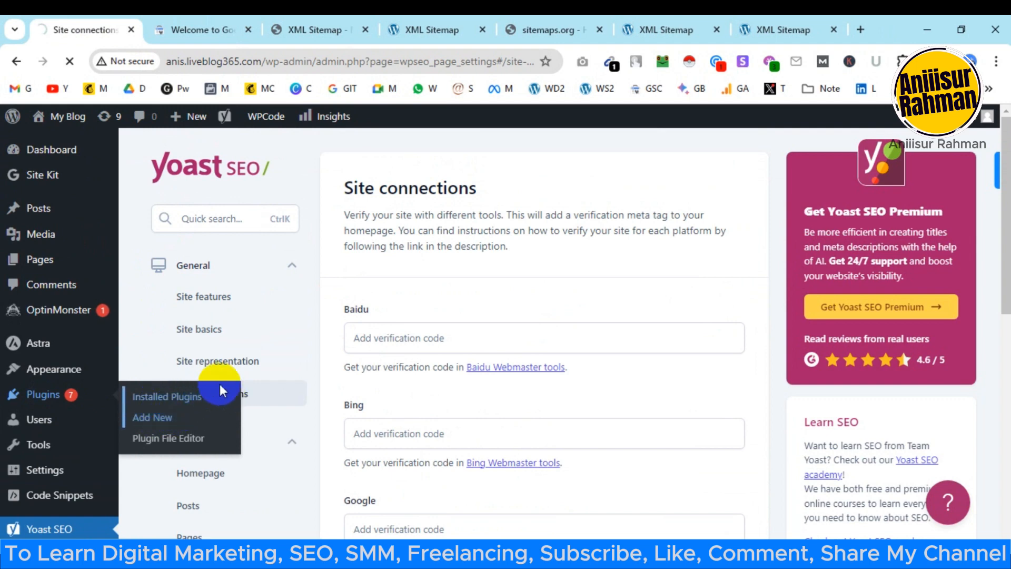
scroll(854, 332, down, 5)
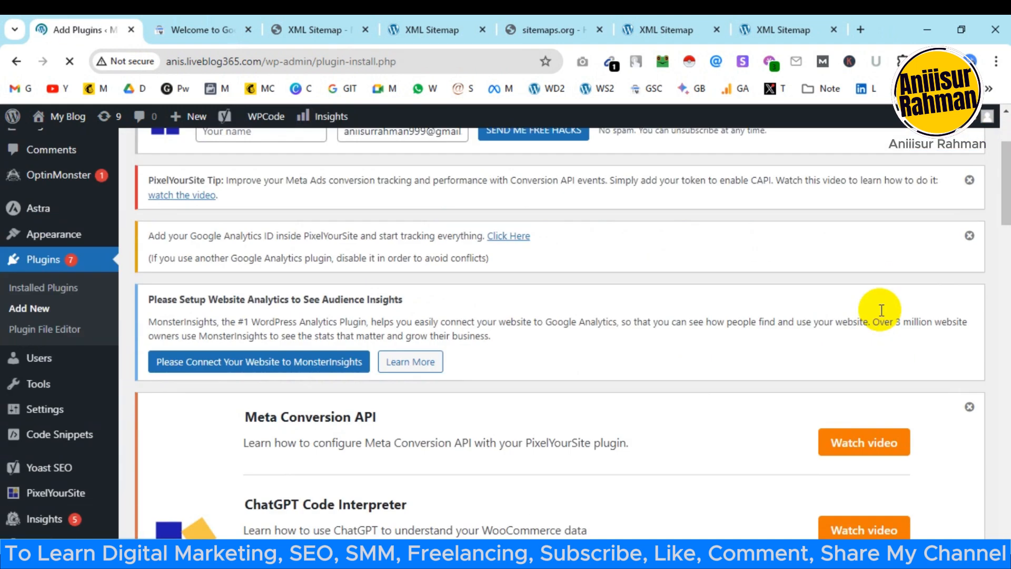
scroll(761, 436, down, 4)
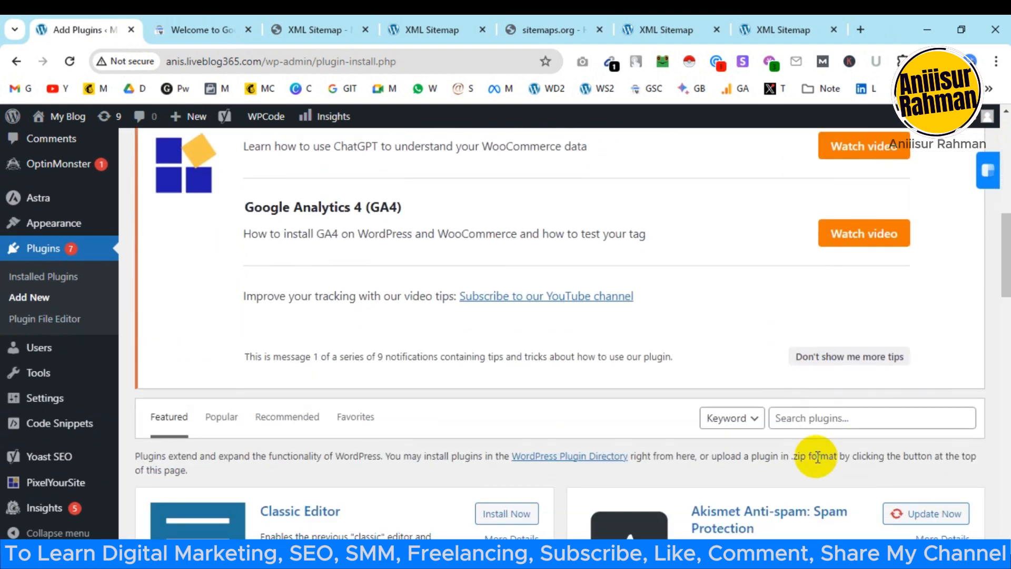
click(811, 416)
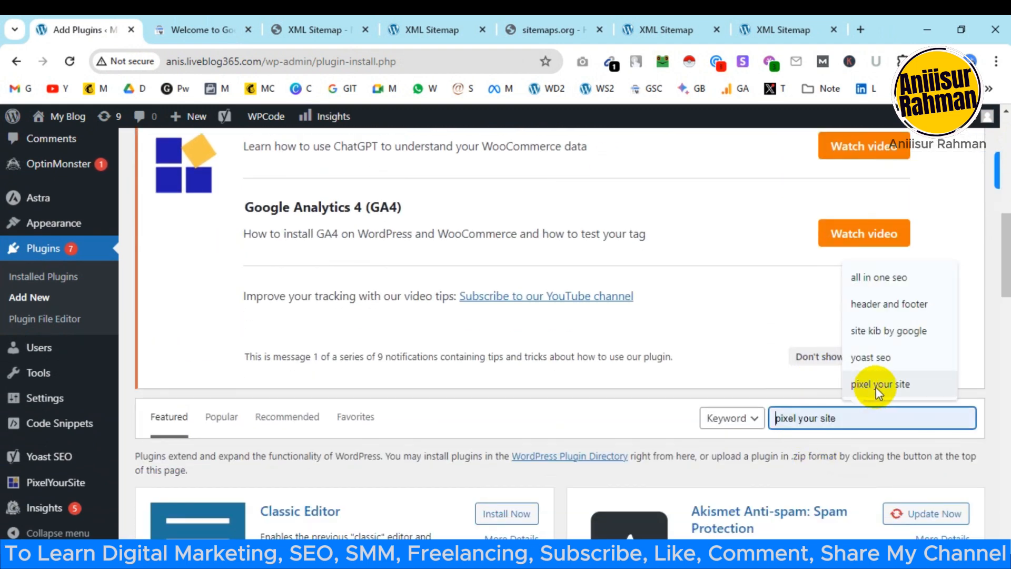
click(875, 277)
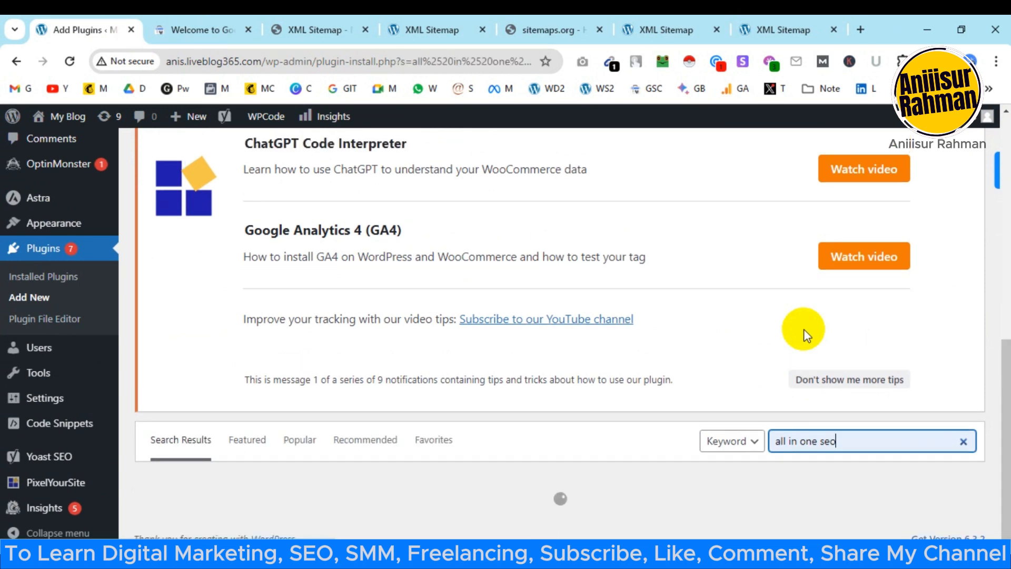
scroll(634, 321, down, 3)
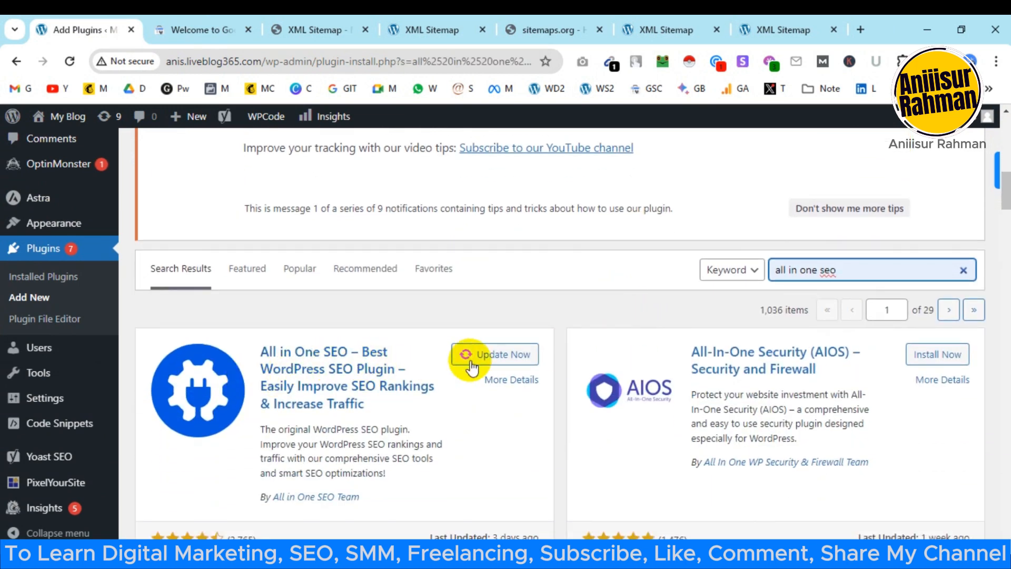
click(499, 356)
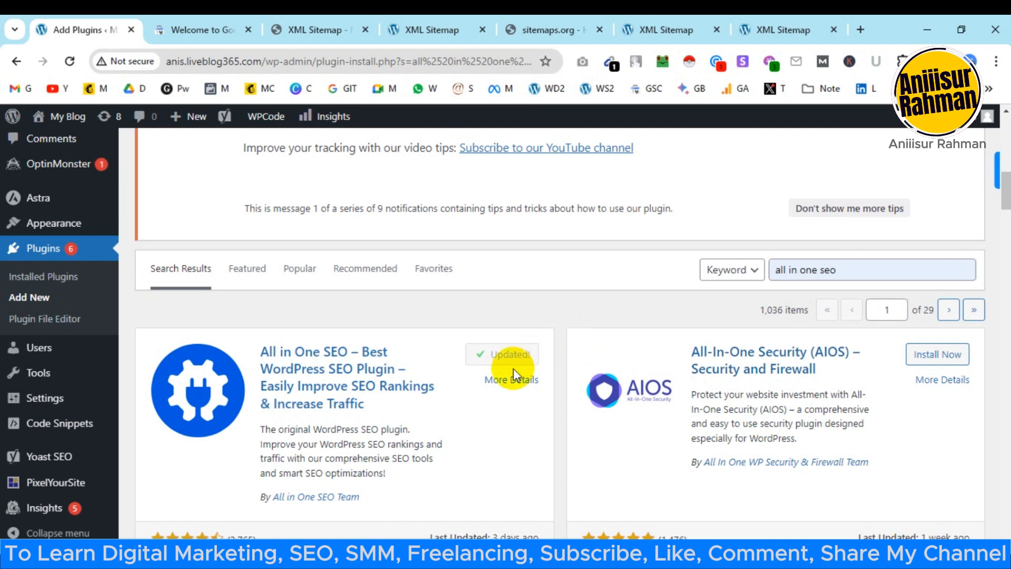
Look for an All in One SEO entry in the WordPress dashboard and open the installed plugins list
scroll(129, 463, down, 2)
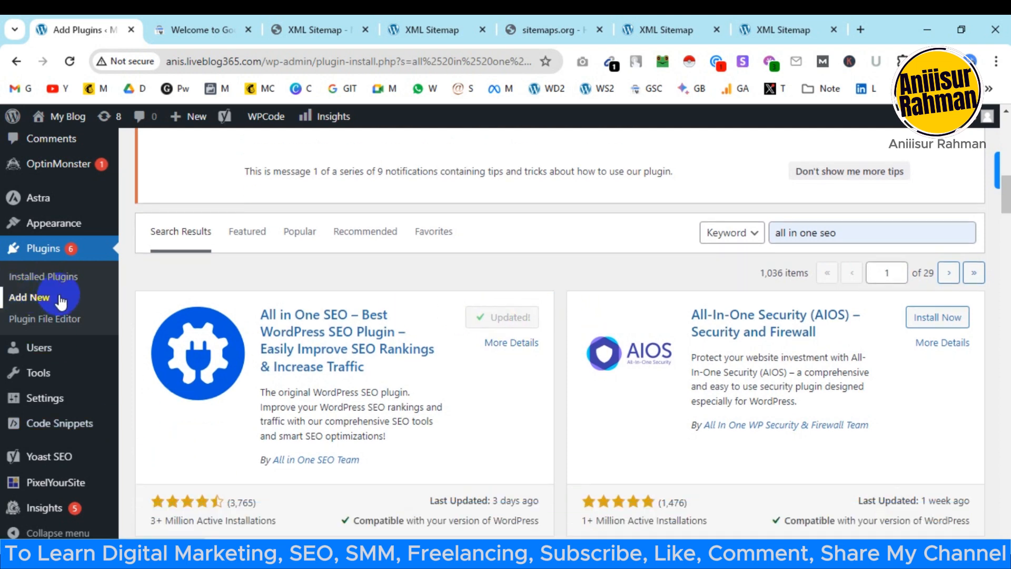
scroll(53, 427, down, 2)
mouse_move(67, 485)
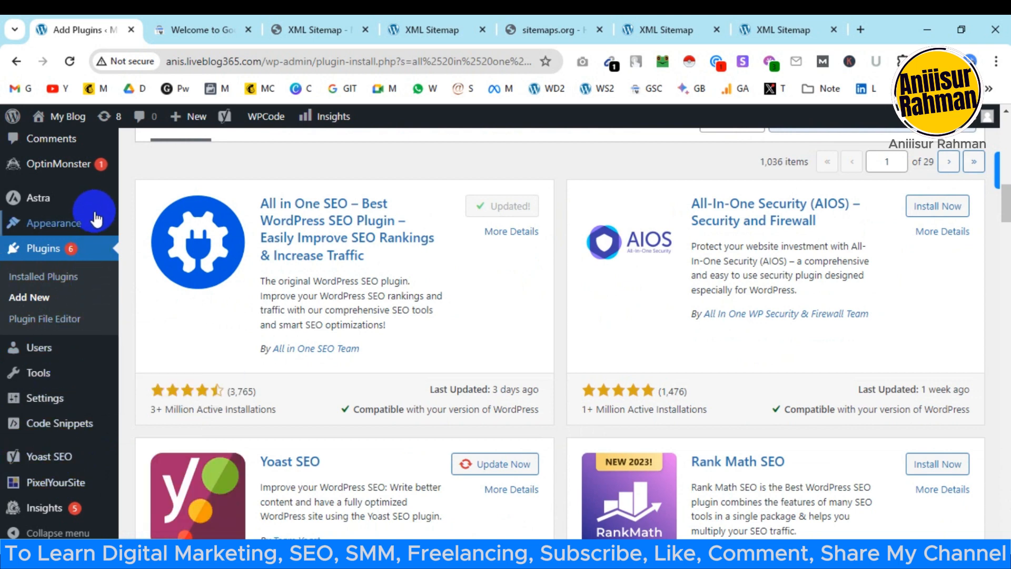
mouse_move(64, 445)
scroll(65, 442, down, 3)
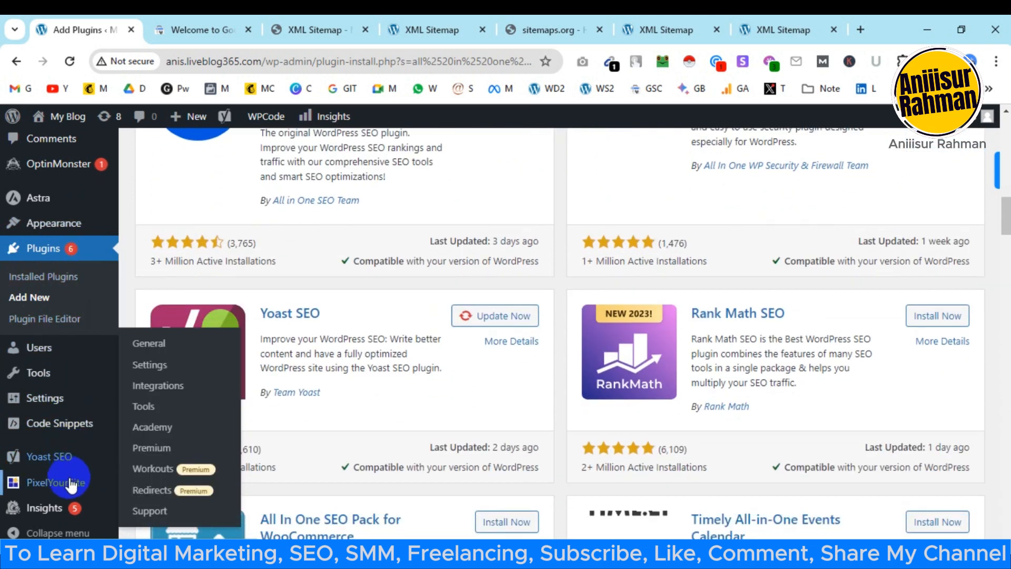
scroll(70, 472, up, 7)
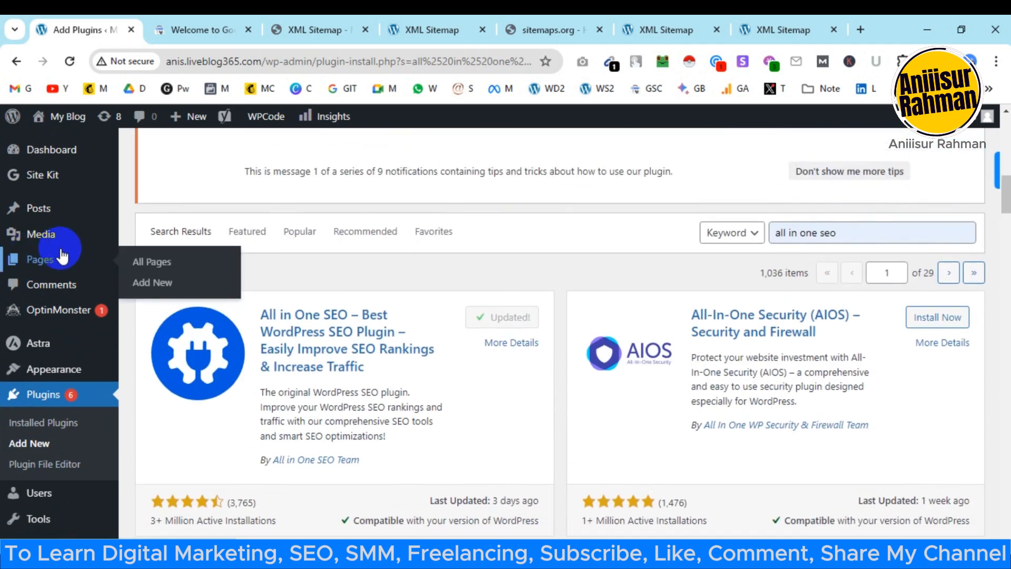
click(83, 215)
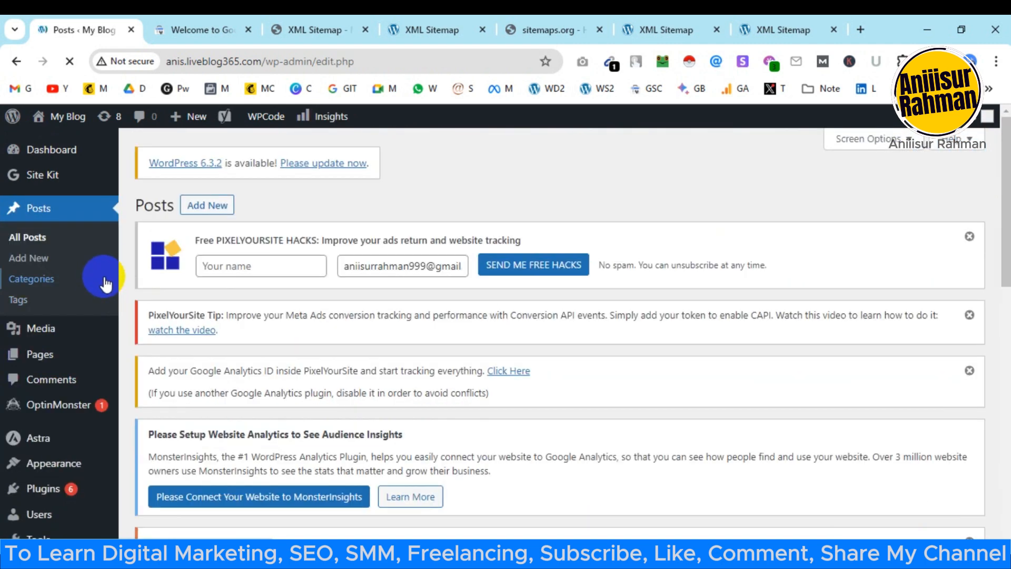
scroll(60, 421, down, 2)
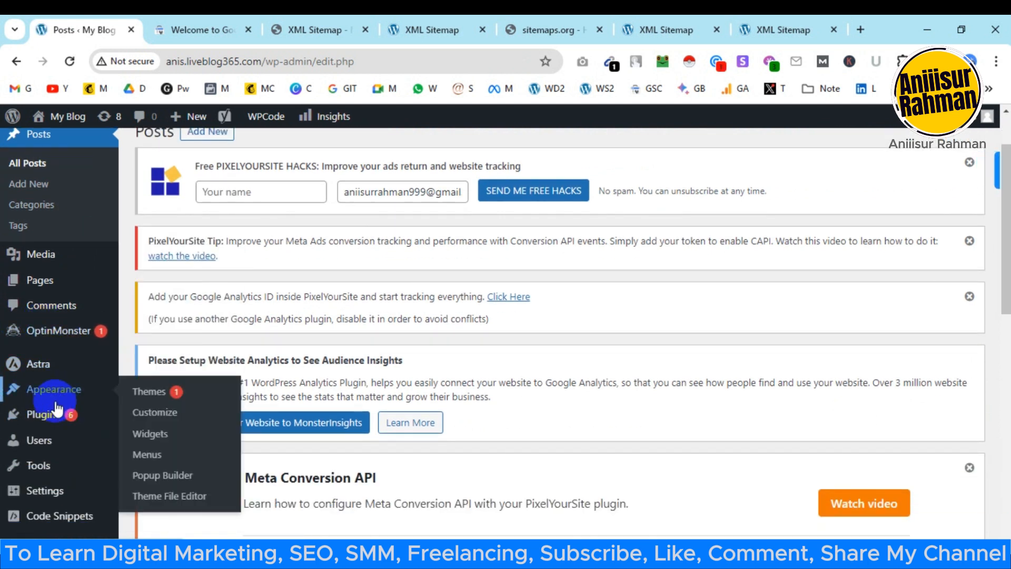
mouse_move(51, 421)
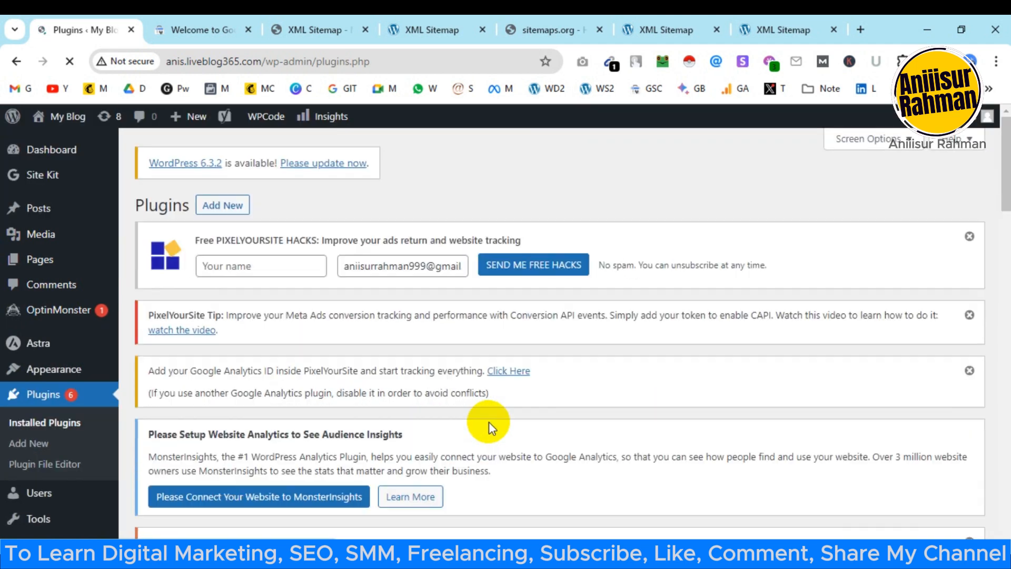
Activate the All in One SEO plugin in the installed plugins list
scroll(612, 285, down, 5)
scroll(607, 301, down, 5)
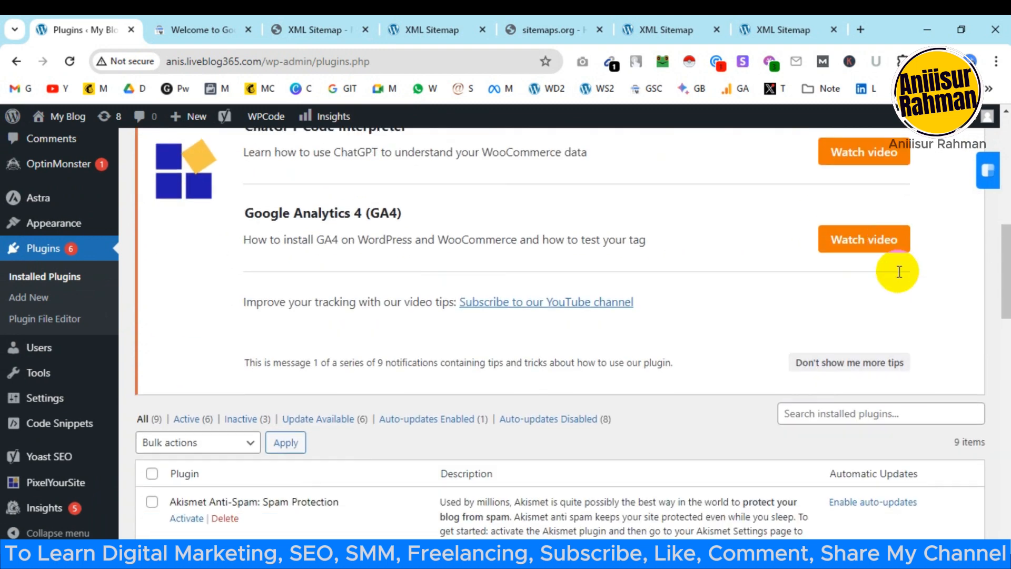
scroll(361, 395, down, 2)
scroll(343, 387, down, 4)
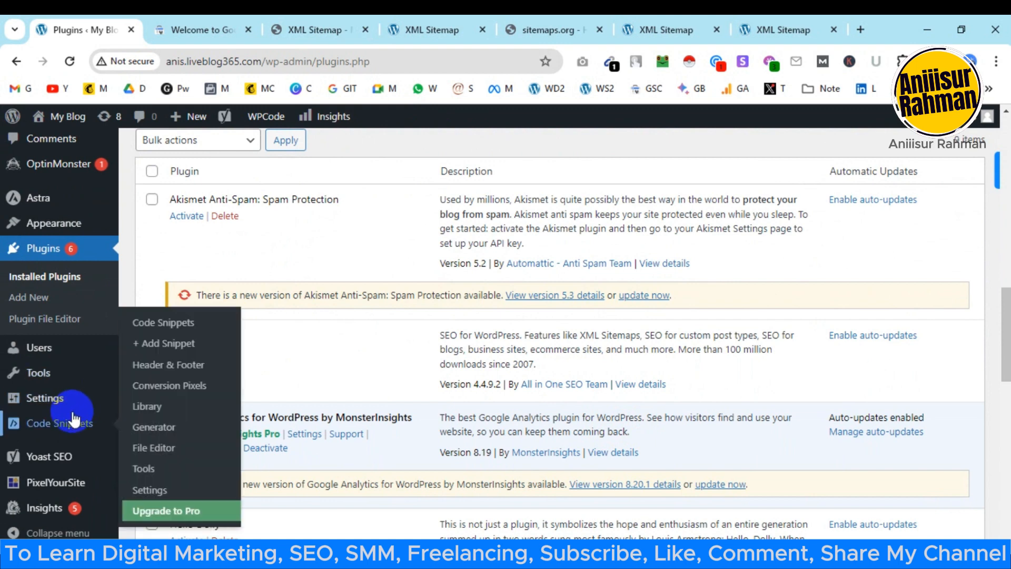
scroll(53, 485, down, 7)
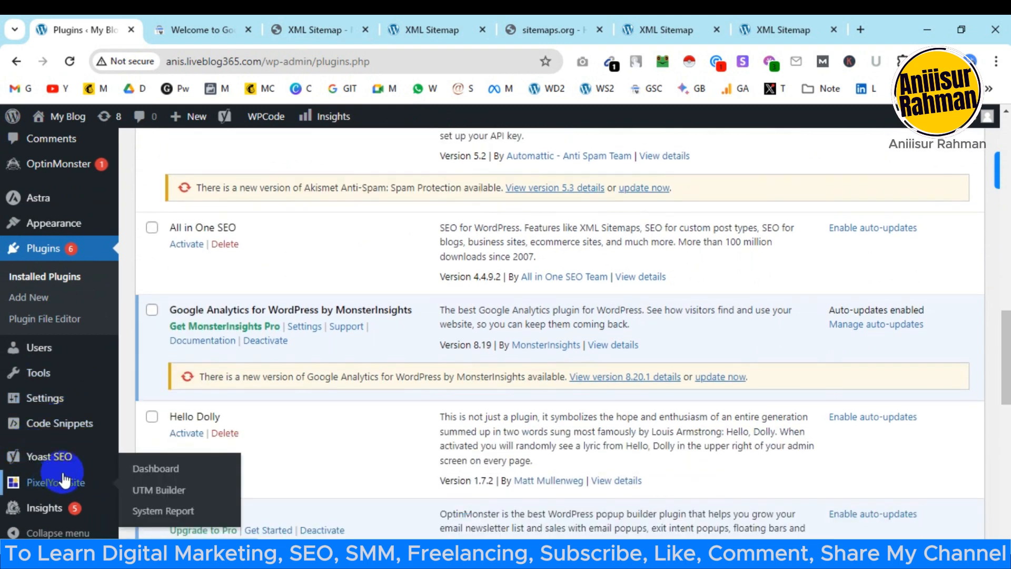
scroll(62, 423, down, 1)
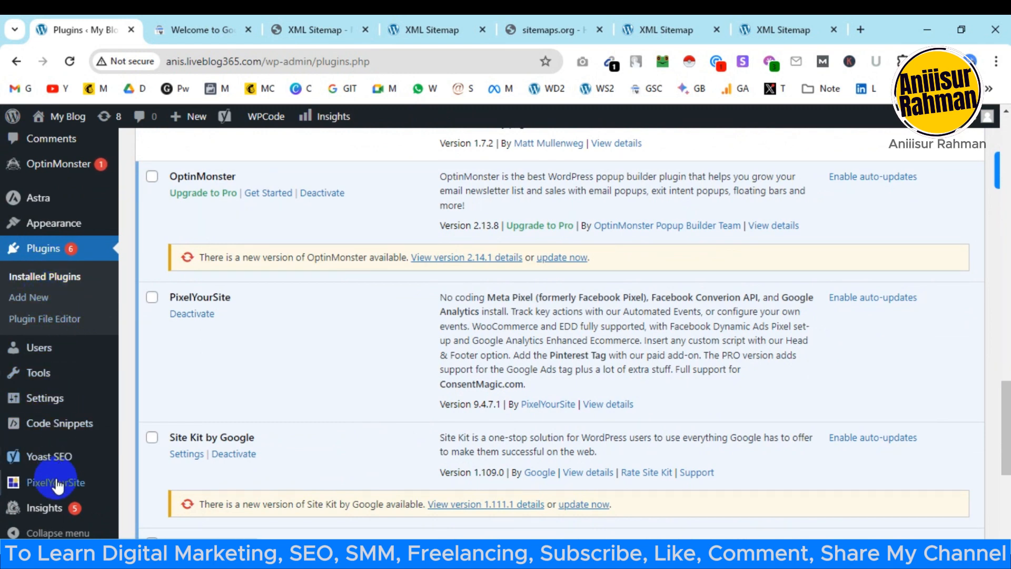
scroll(67, 485, down, 3)
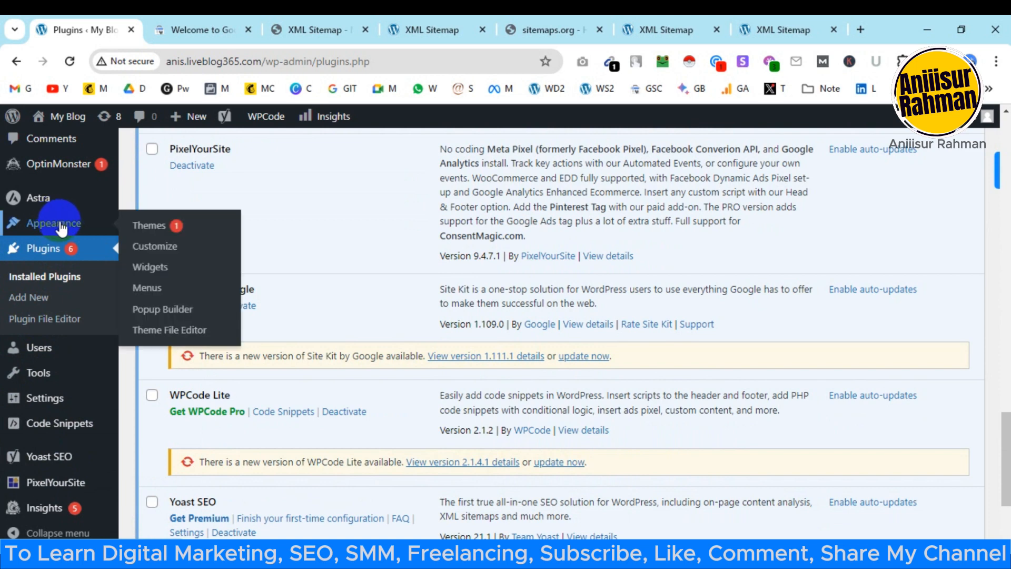
scroll(202, 190, up, 7)
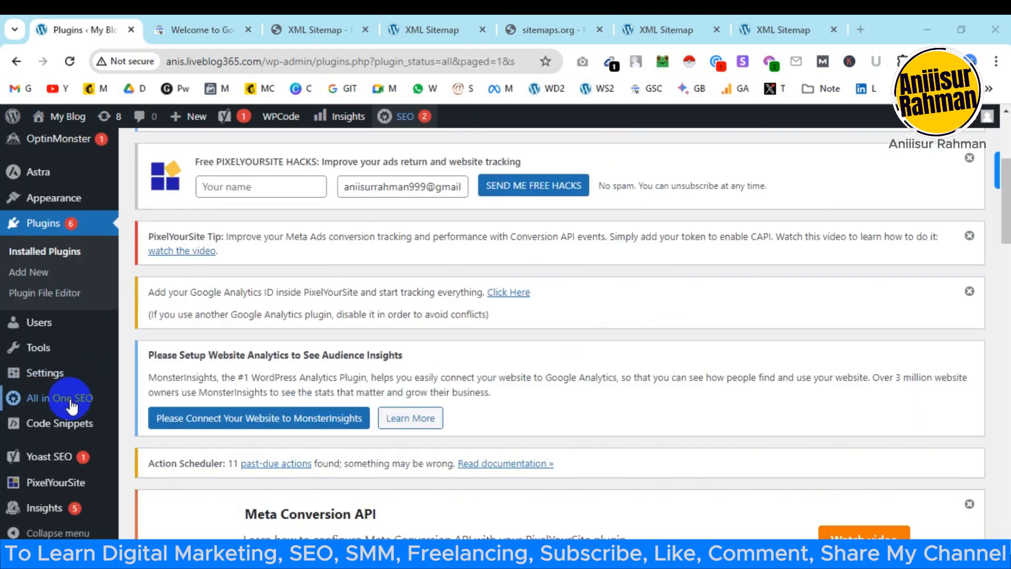
Open the Webmaster Tools verification settings of All in One SEO
mouse_move(70, 406)
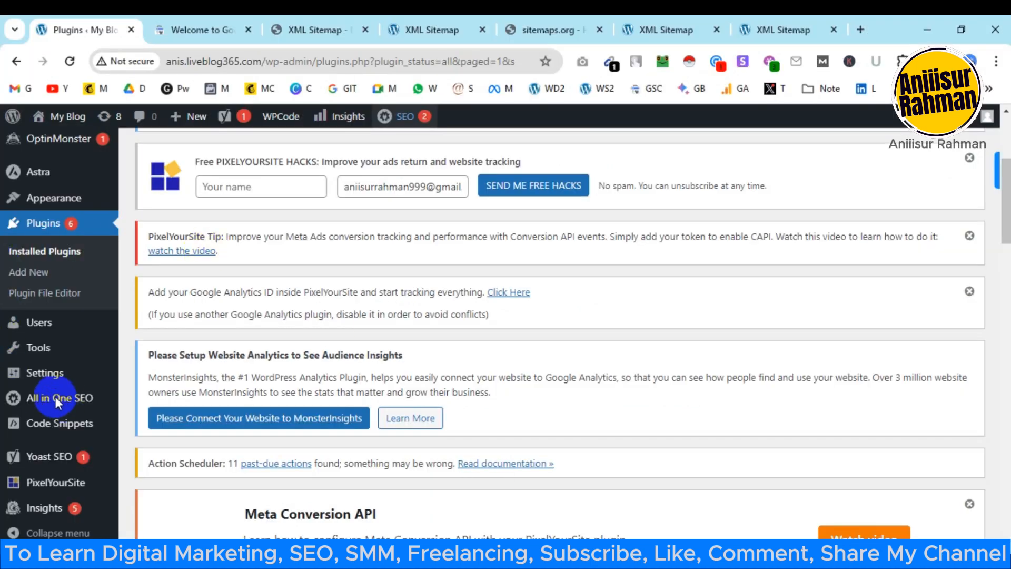
mouse_move(64, 399)
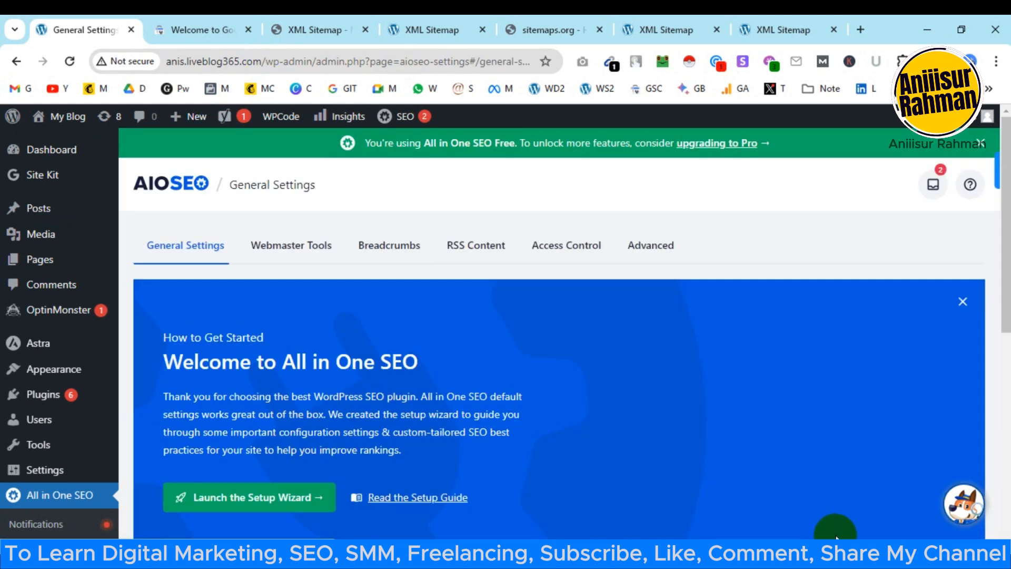
click(281, 248)
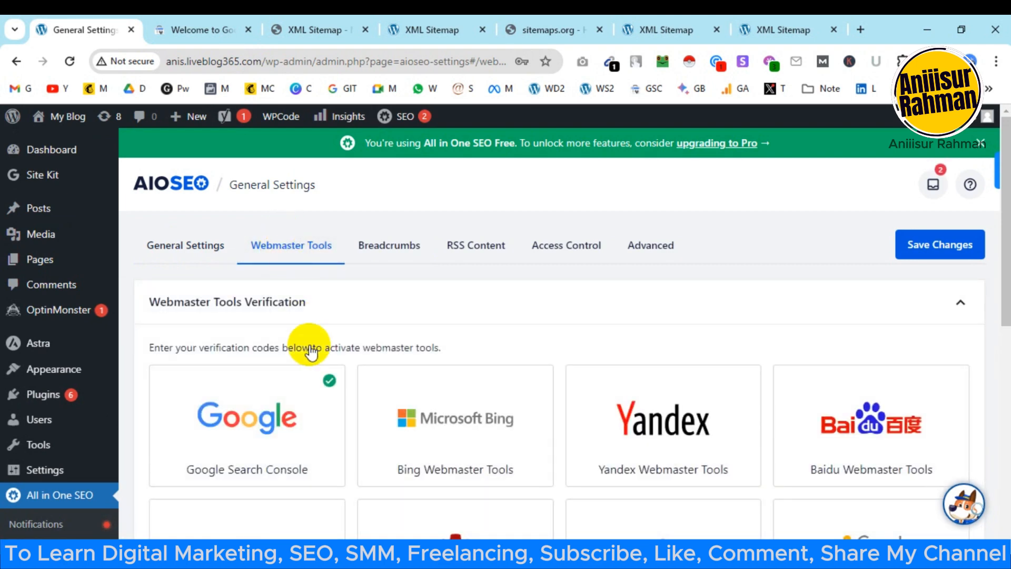
Open the Google Search Console entry of the webmaster tools and select its Google Verification Code field
scroll(305, 339, down, 3)
click(248, 281)
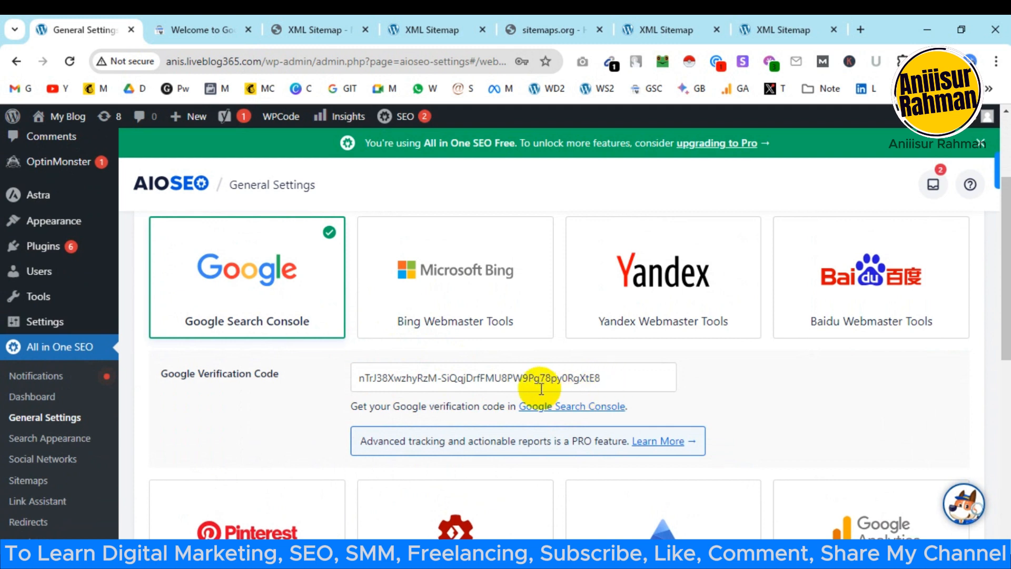
click(615, 382)
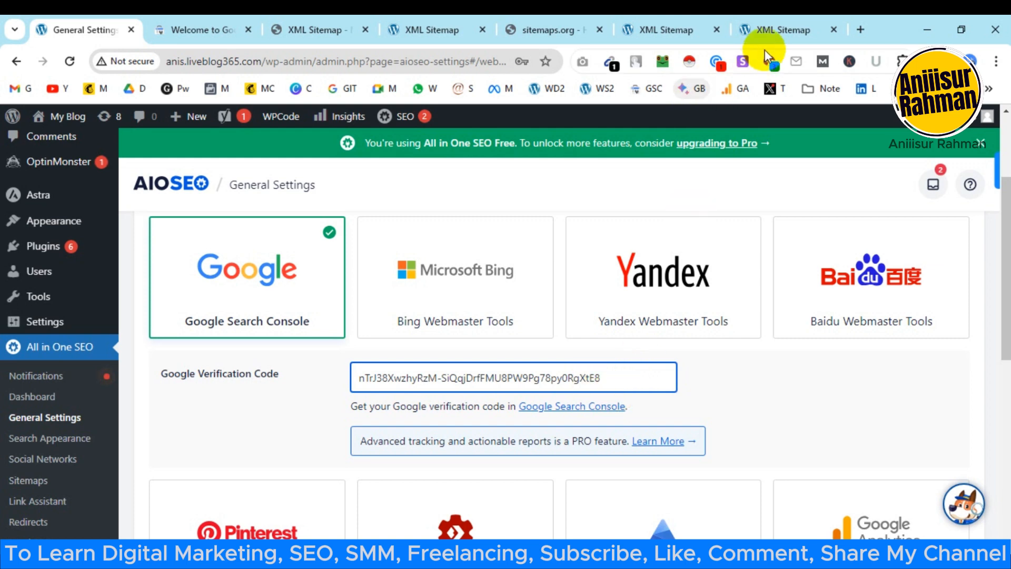
Switch to Google Search Console and copy the HTML tag from the other verification methods of the site's ownership dialog
click(553, 26)
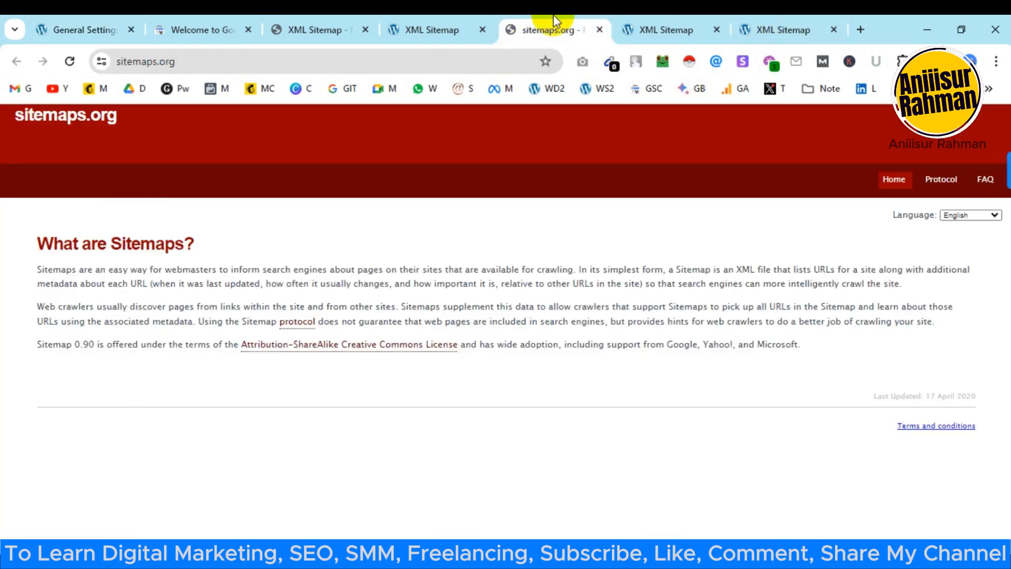
click(423, 21)
click(322, 25)
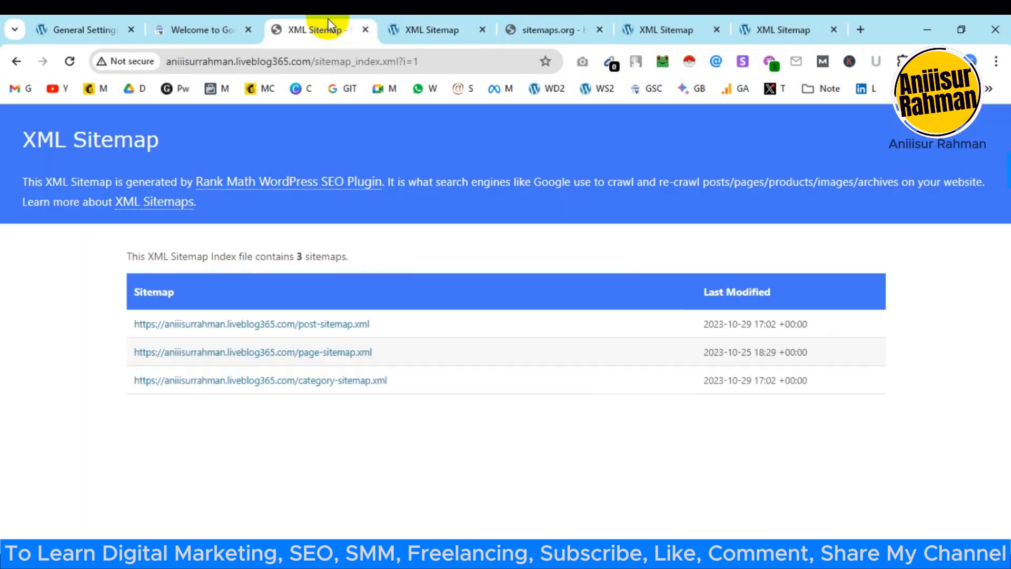
click(181, 27)
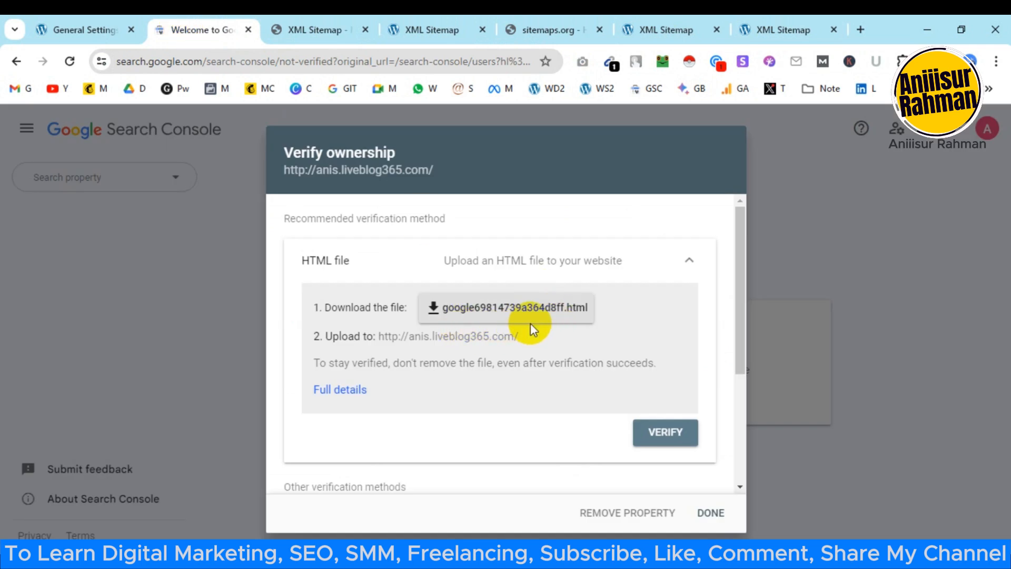
scroll(533, 324, down, 3)
click(666, 380)
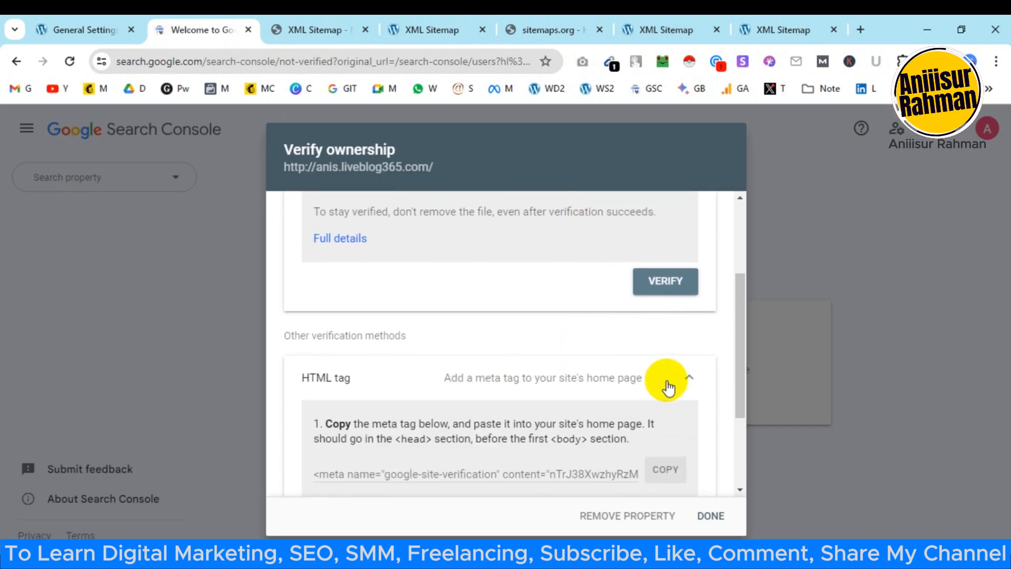
click(667, 391)
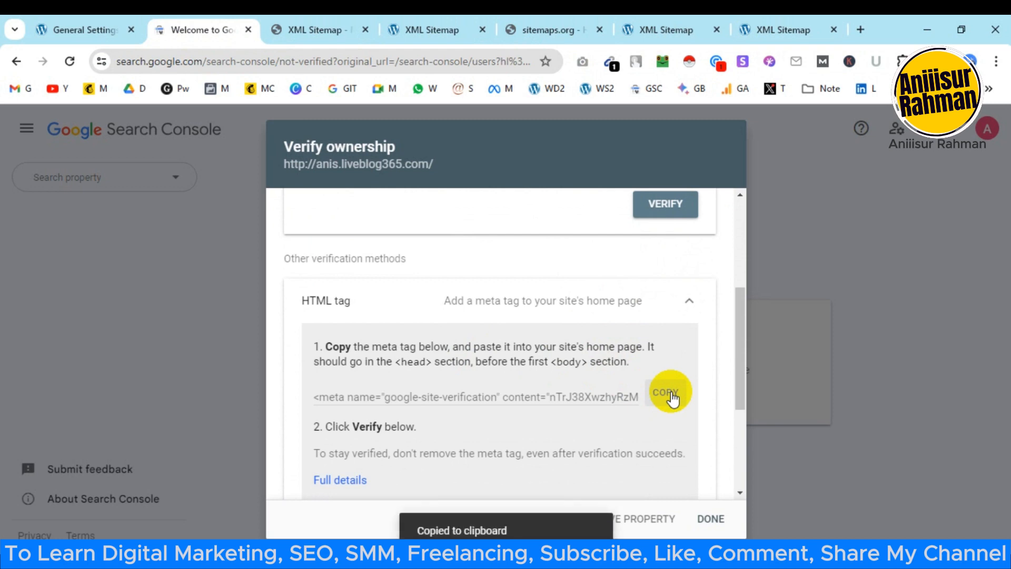
Return to the All in One SEO settings and replace the Google Verification Code with the copied meta tag
click(64, 24)
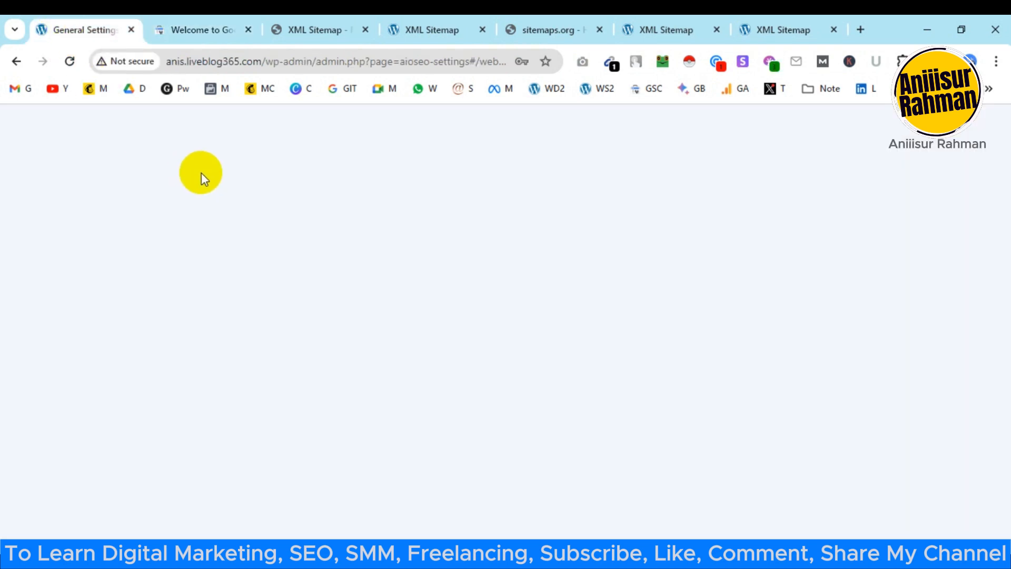
click(195, 32)
click(58, 29)
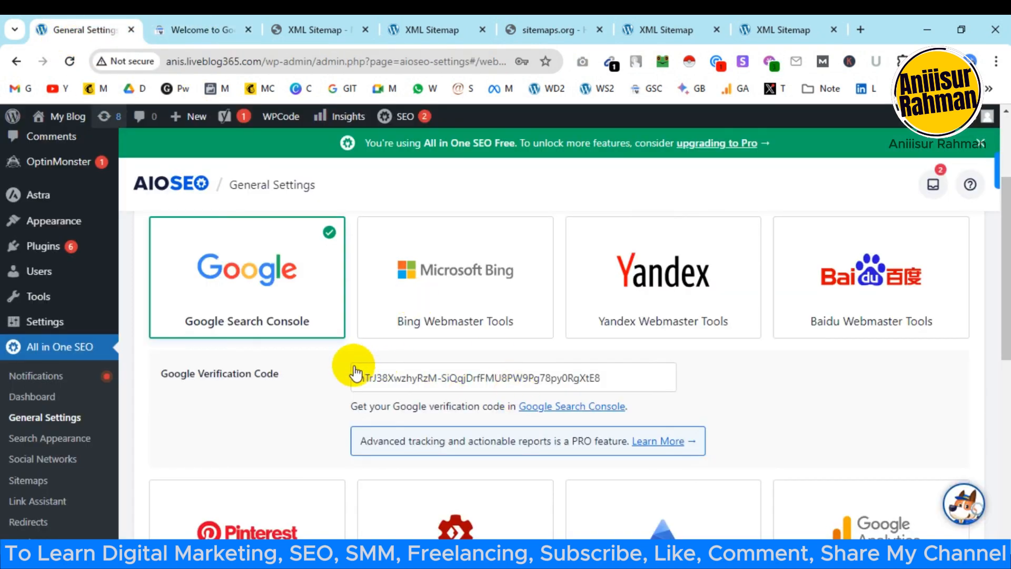
click(413, 376)
key(super)
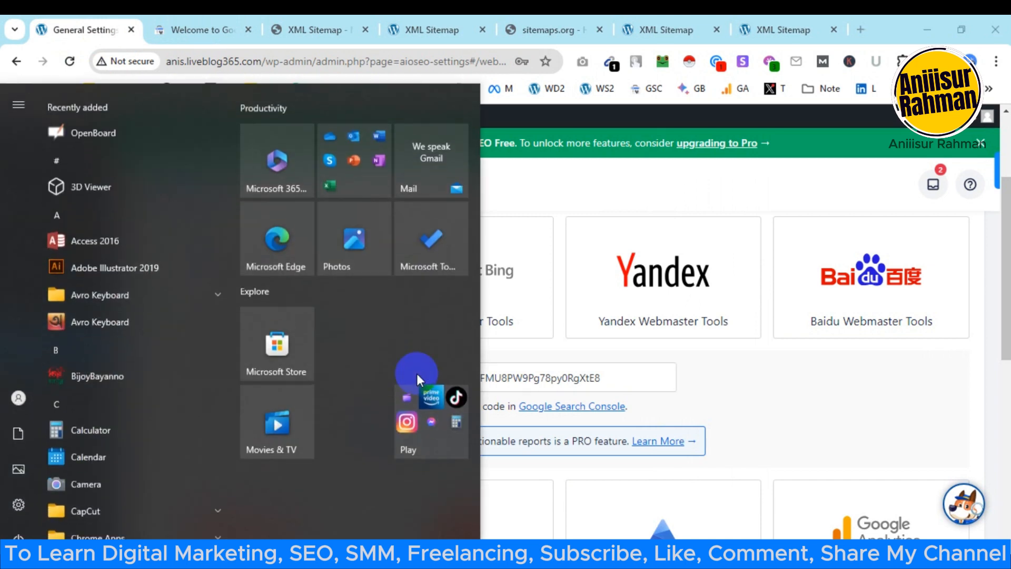
key(super)
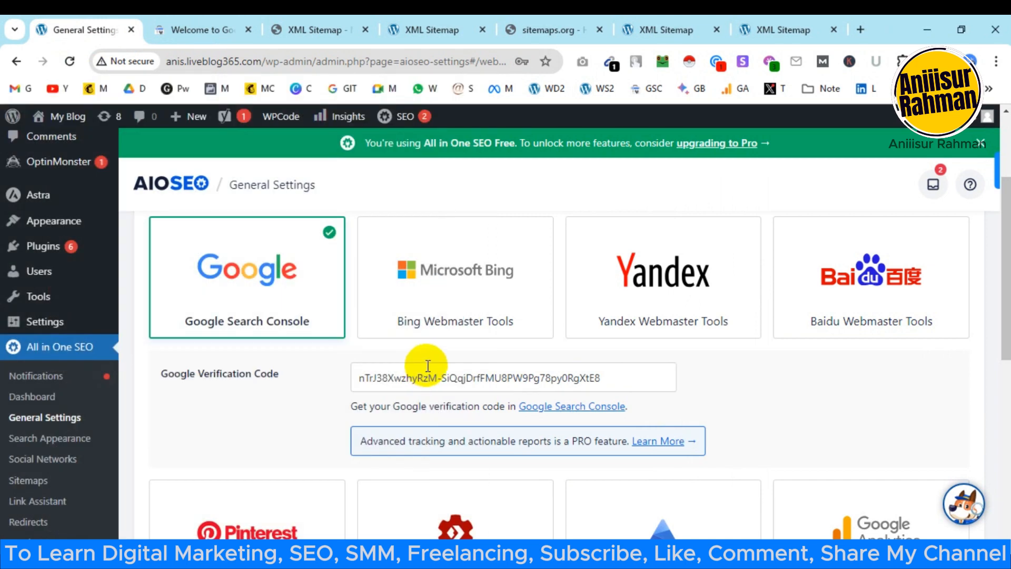
triple_click(427, 366)
click(424, 378)
key(ctrl+a)
key(ctrl+v)
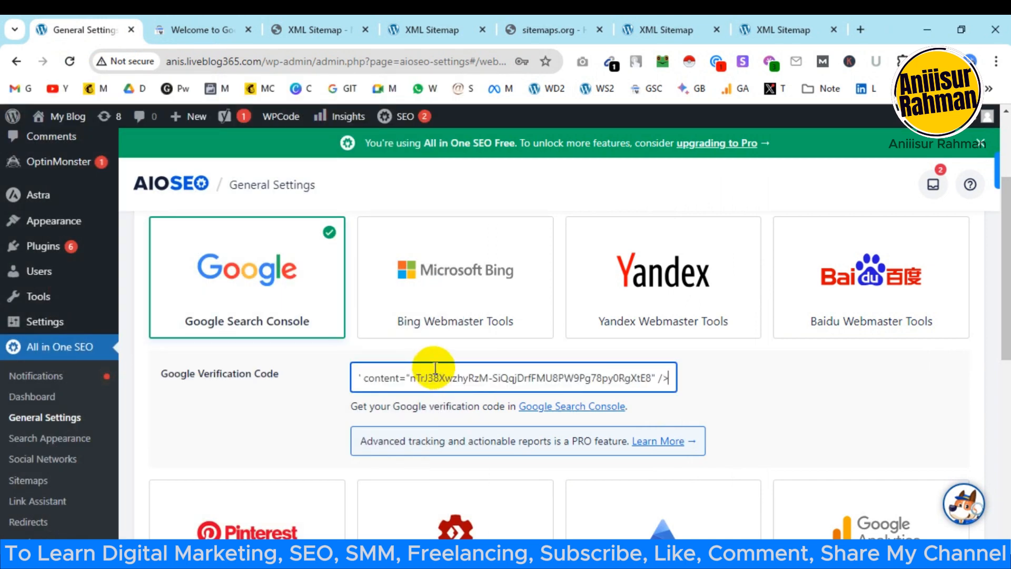
Save the changes to the All in One SEO webmaster tools settings
scroll(516, 382, down, 7)
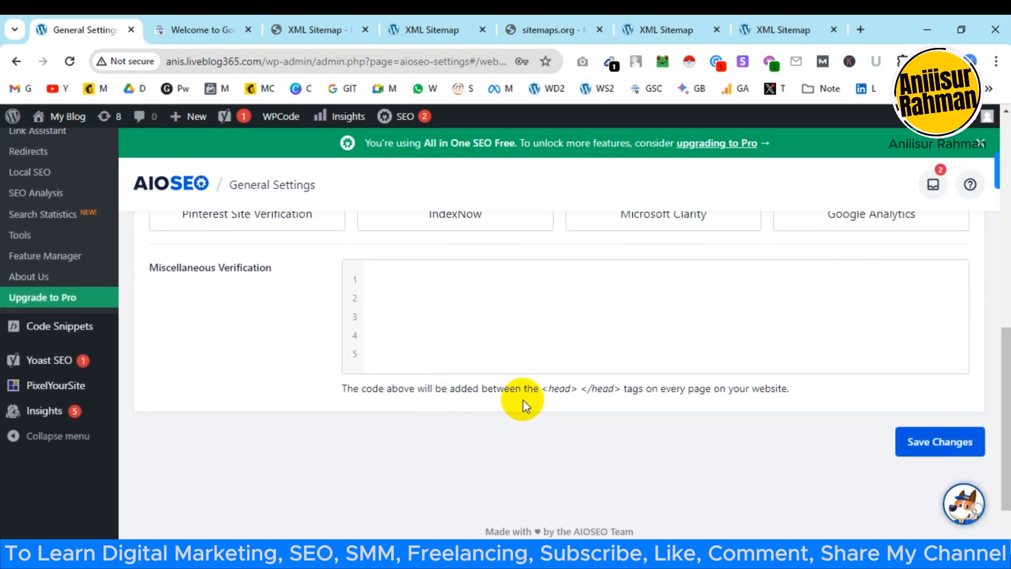
scroll(523, 406, down, 2)
click(942, 368)
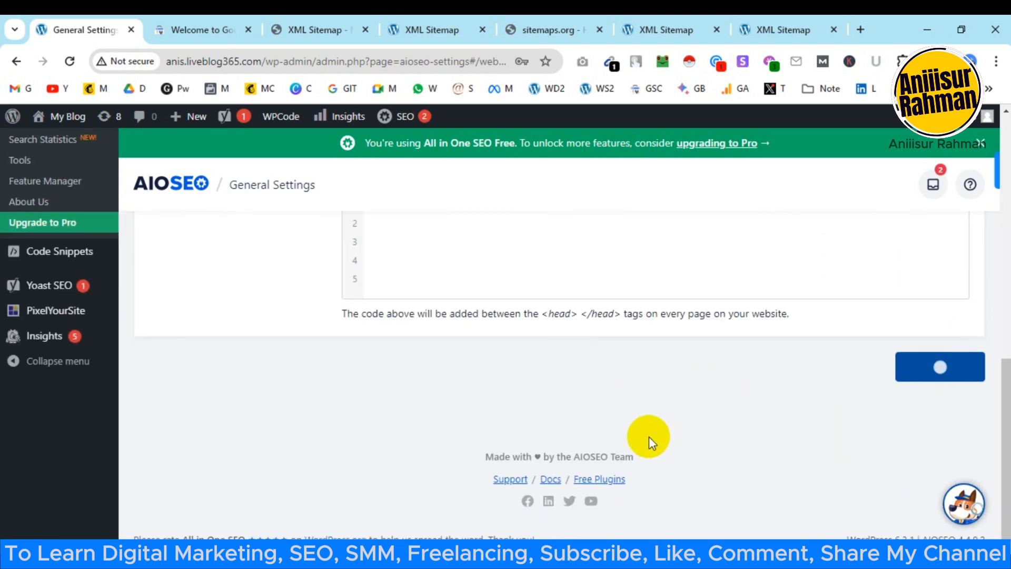
Verify ownership with the HTML tag method in Google Search Console and go to the verified property
click(204, 35)
scroll(693, 469, down, 2)
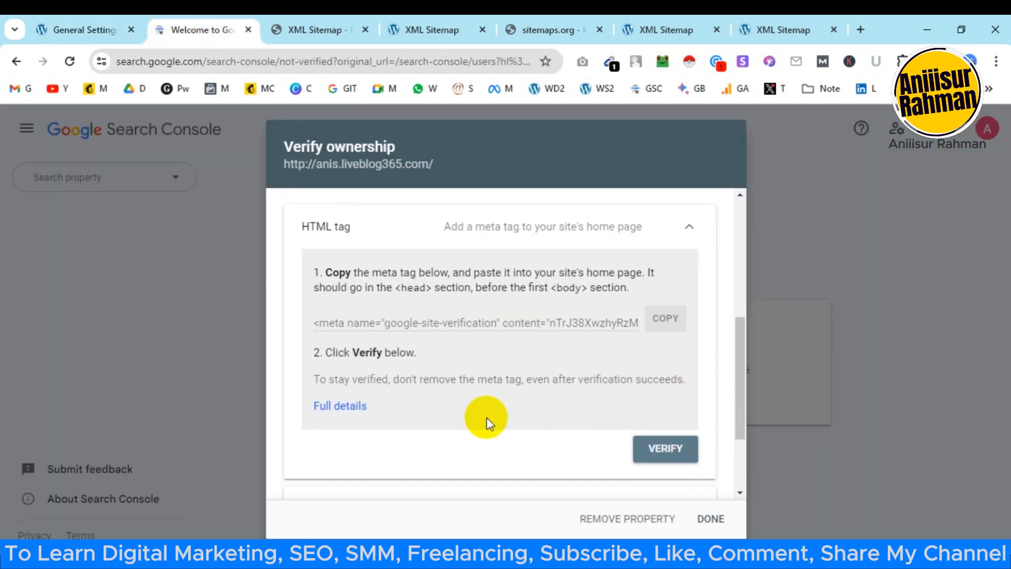
click(657, 448)
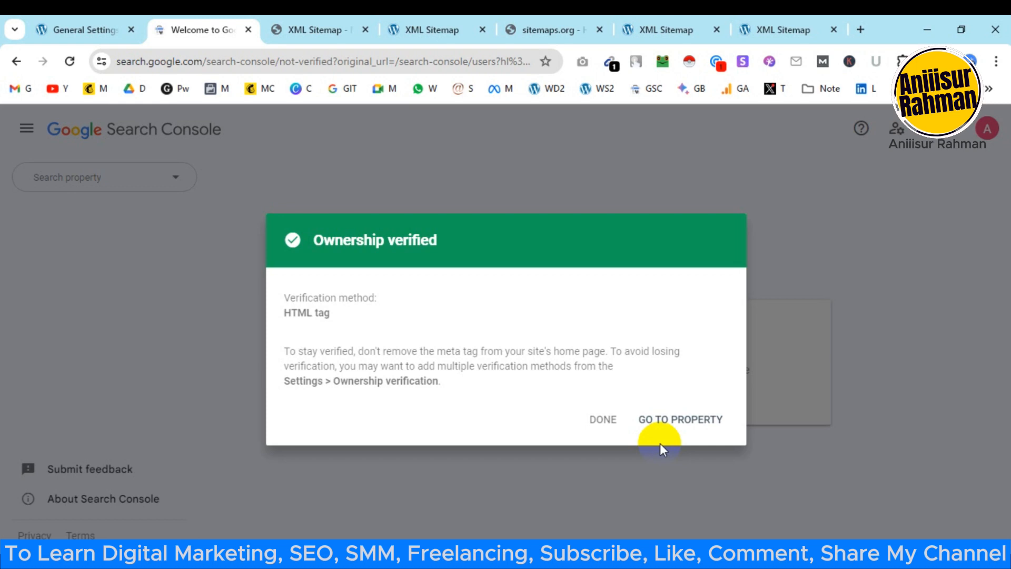
click(688, 419)
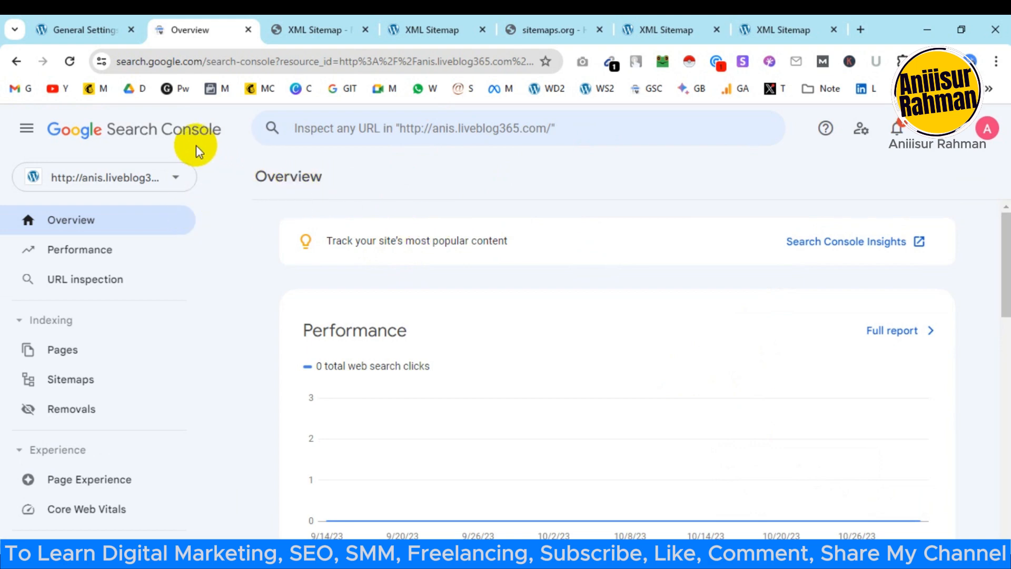
Submit sitemap_xml as a new sitemap of the property and dismiss the confirmation
click(72, 385)
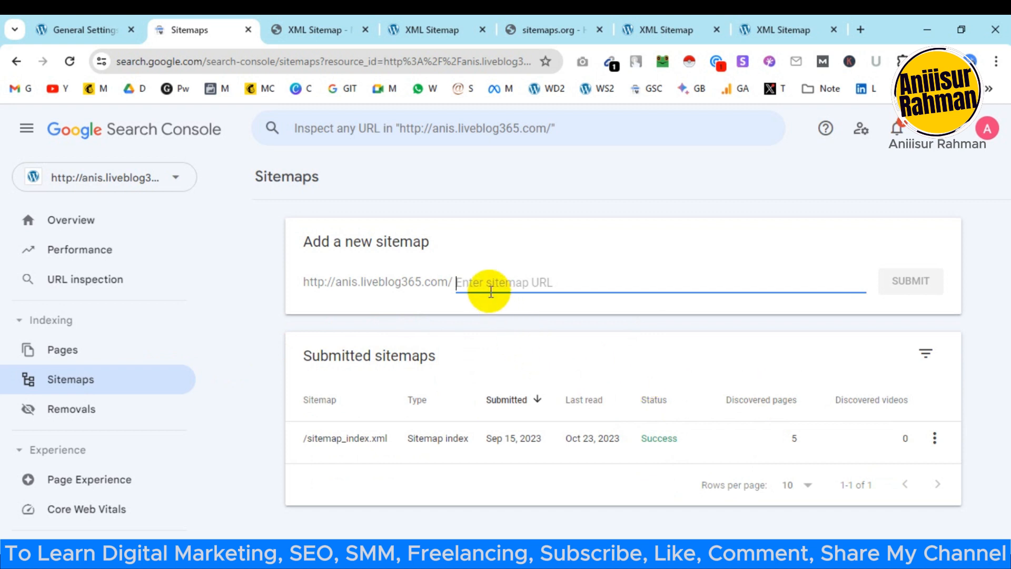
text(a)
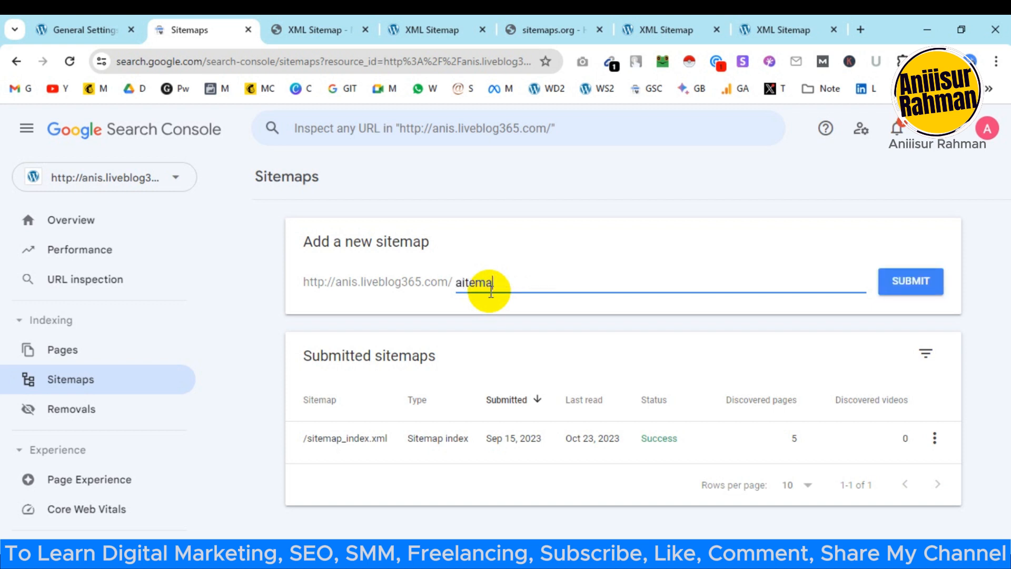
key(BackSpace)
text(s)
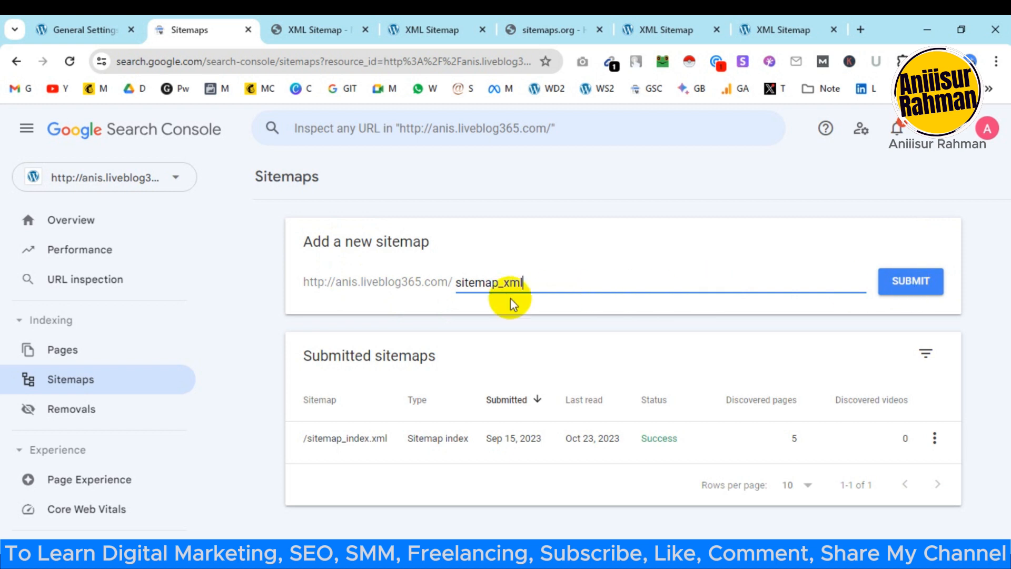
click(906, 284)
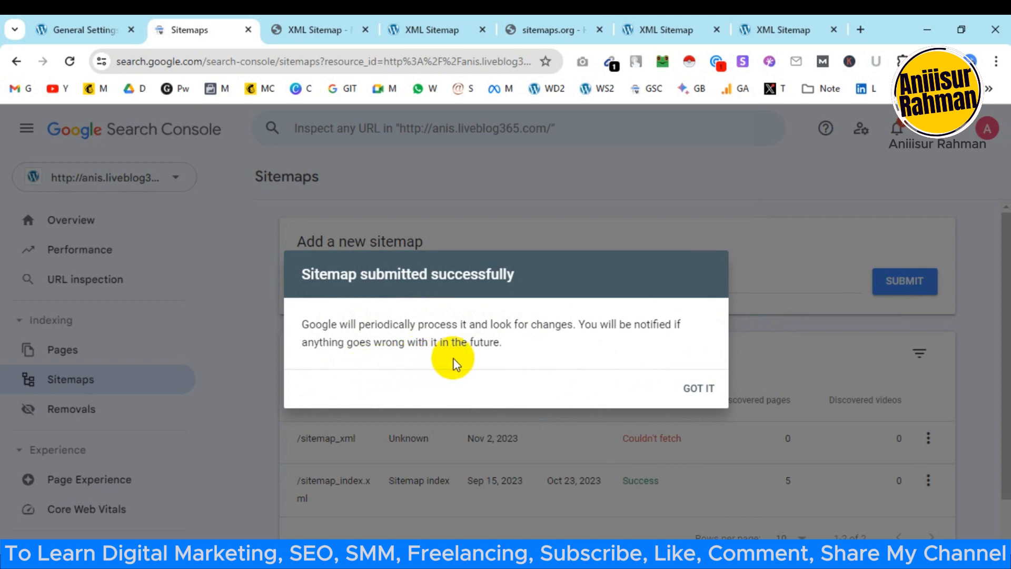
click(695, 387)
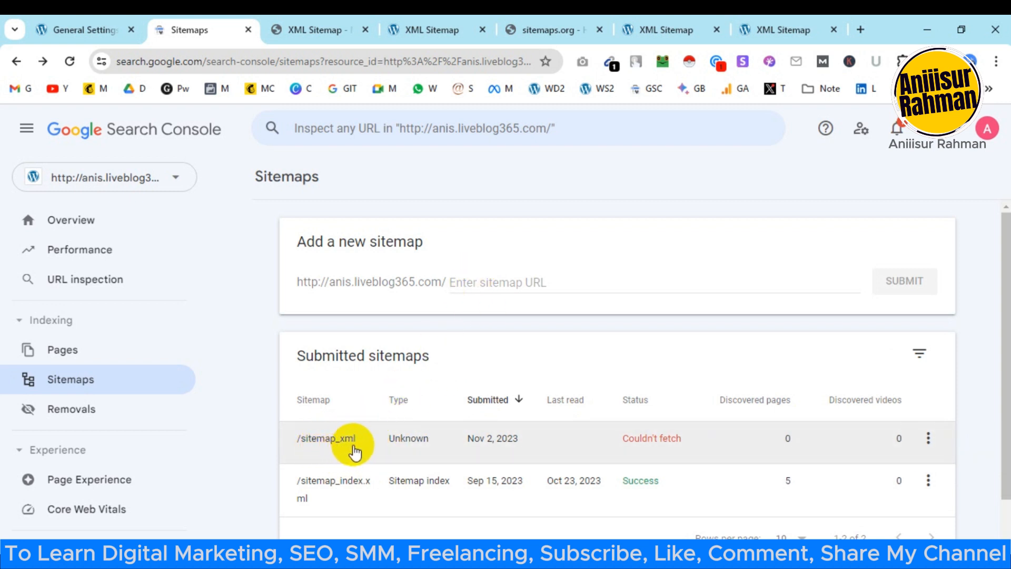
Submit sitemap_index.xml as a sitemap of the property and dismiss the confirmation
click(477, 287)
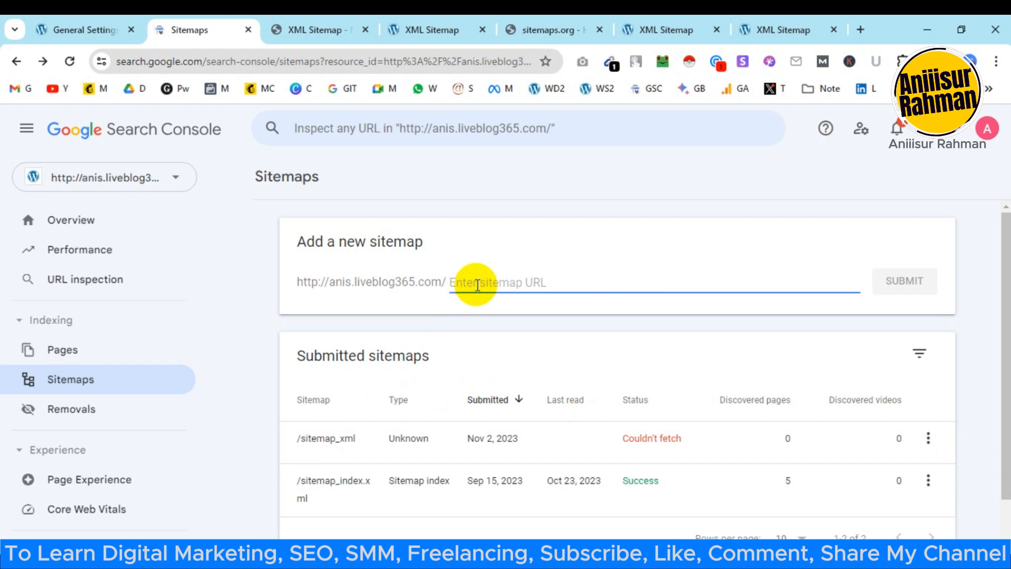
text(sitem)
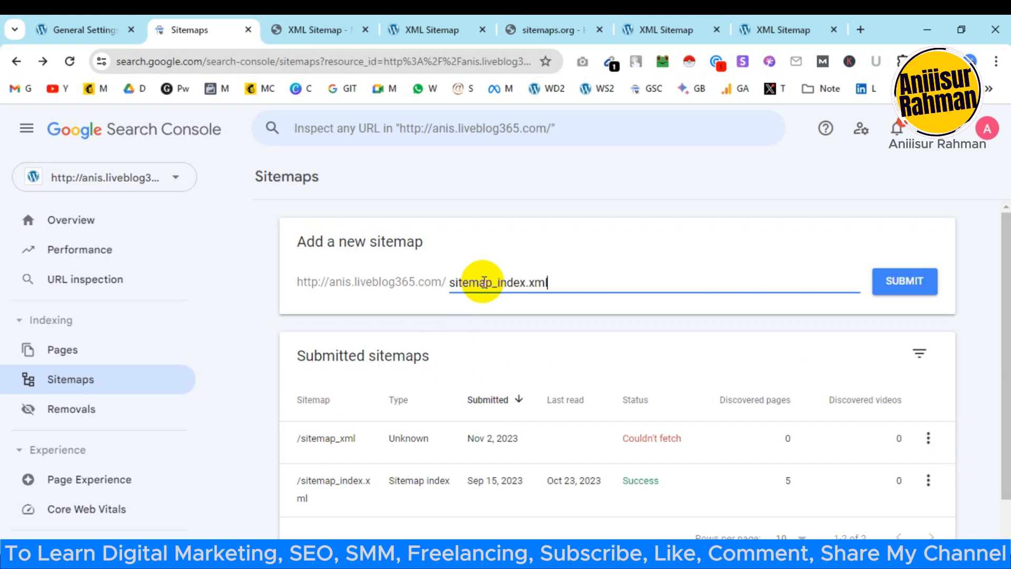
text(ap_index.xml)
click(910, 283)
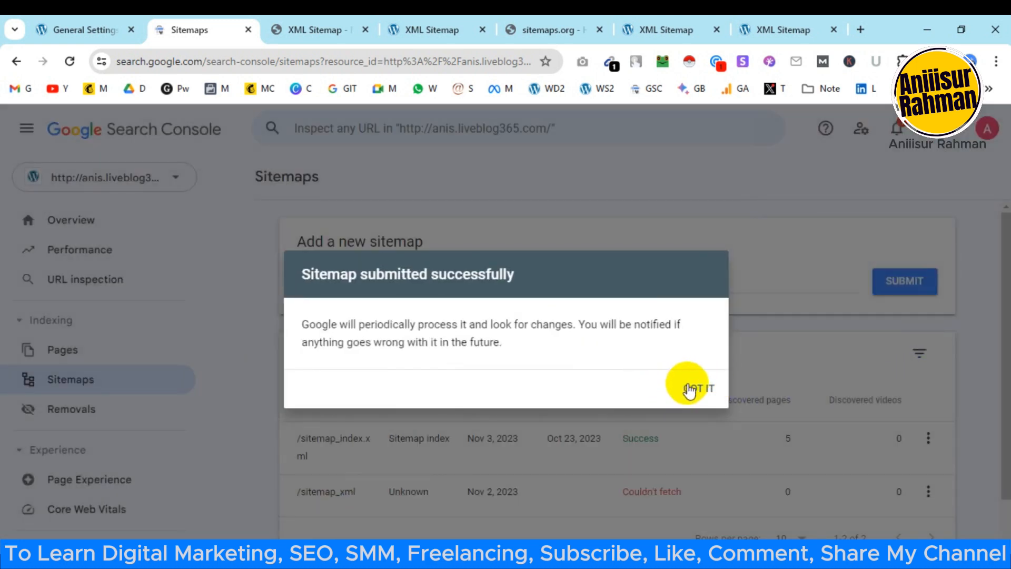
click(683, 391)
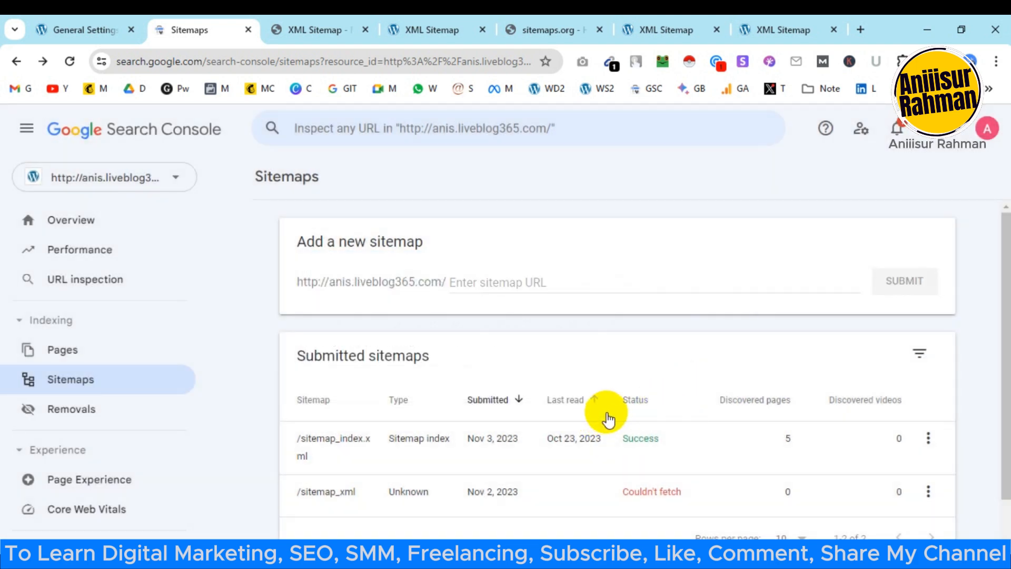
Examine the options available for the submitted /sitemap_xml entry and the filter choices of the submitted sitemaps list
click(929, 491)
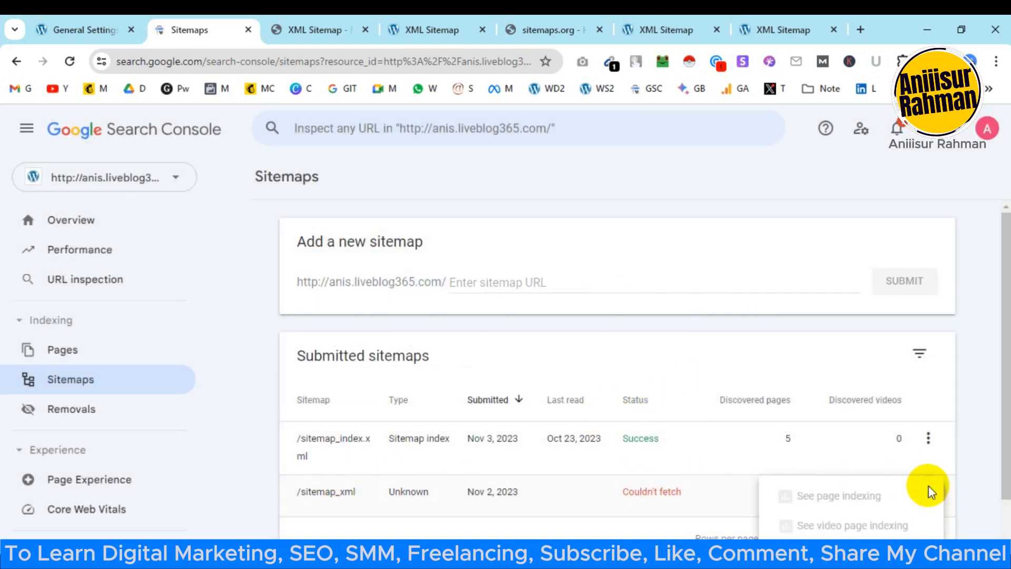
click(969, 462)
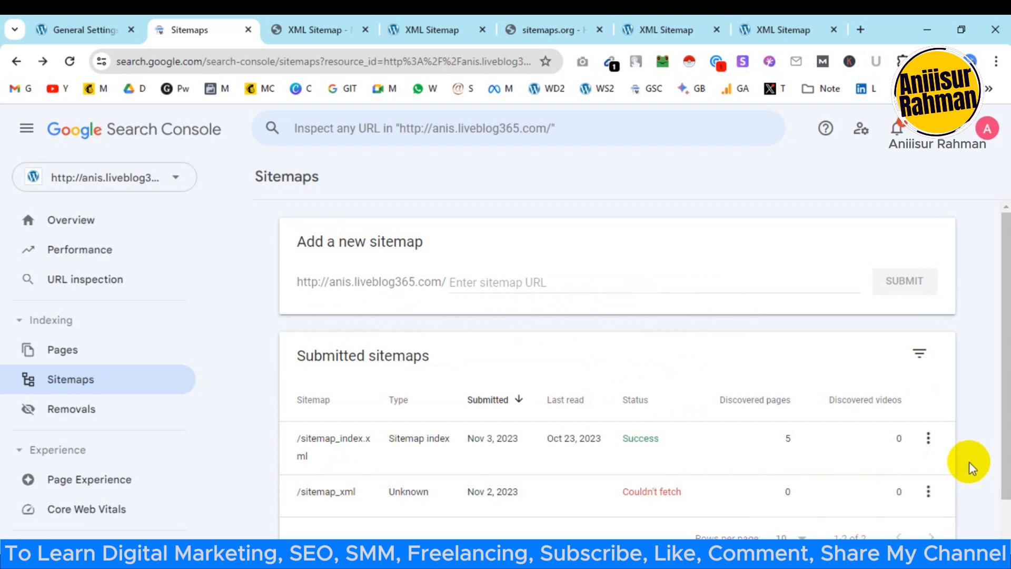
click(928, 491)
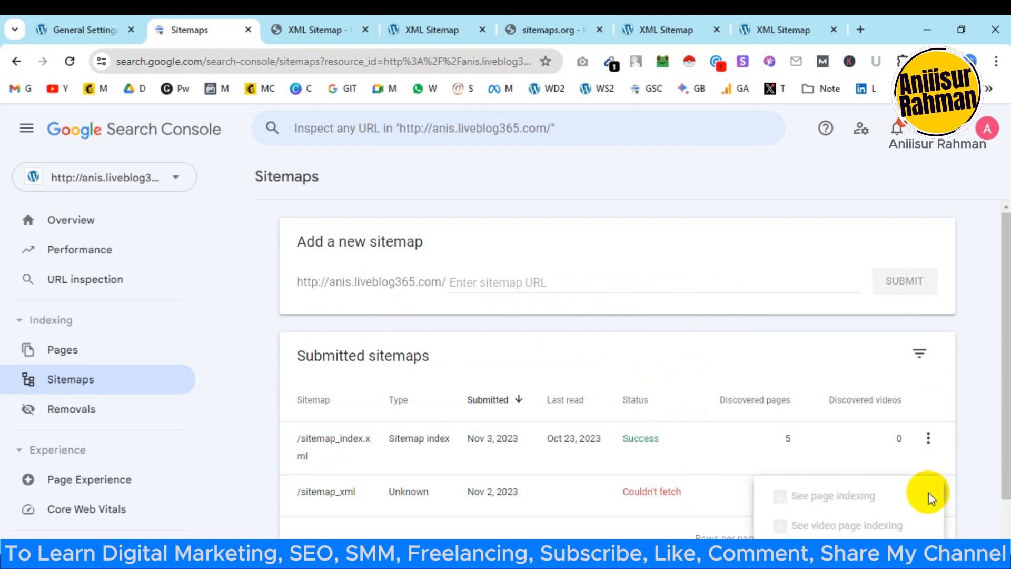
click(977, 460)
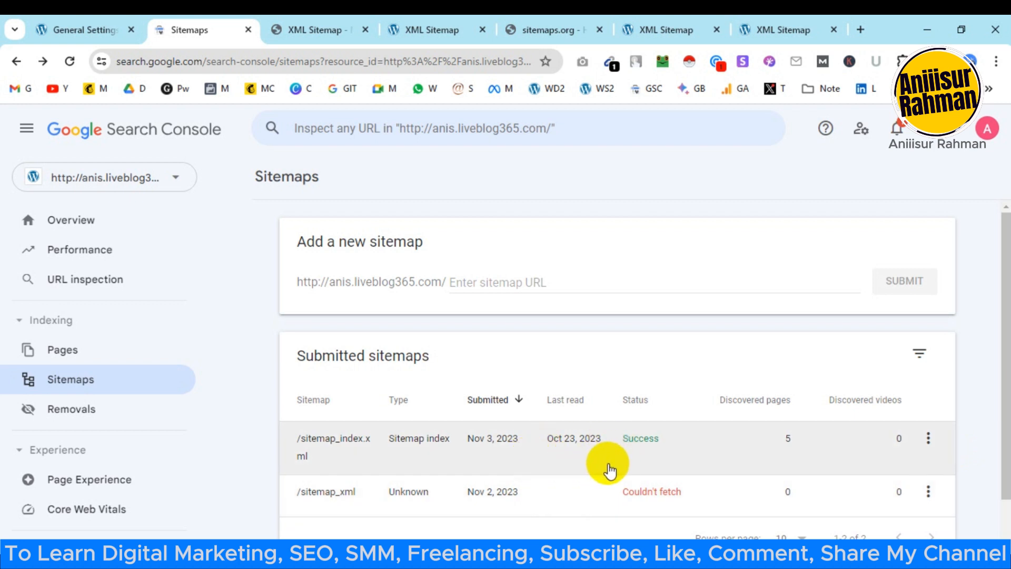
scroll(627, 465, down, 1)
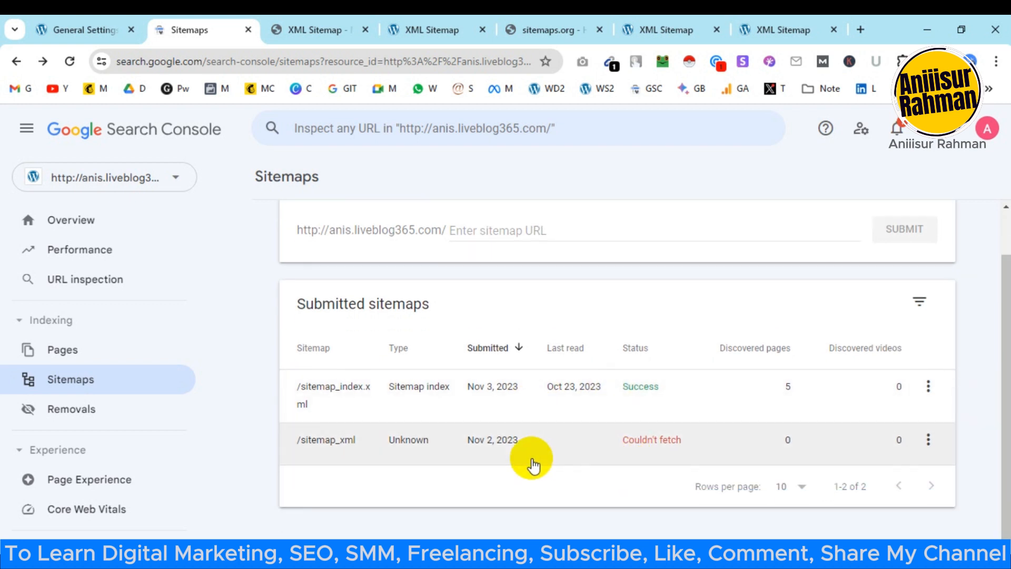
click(928, 442)
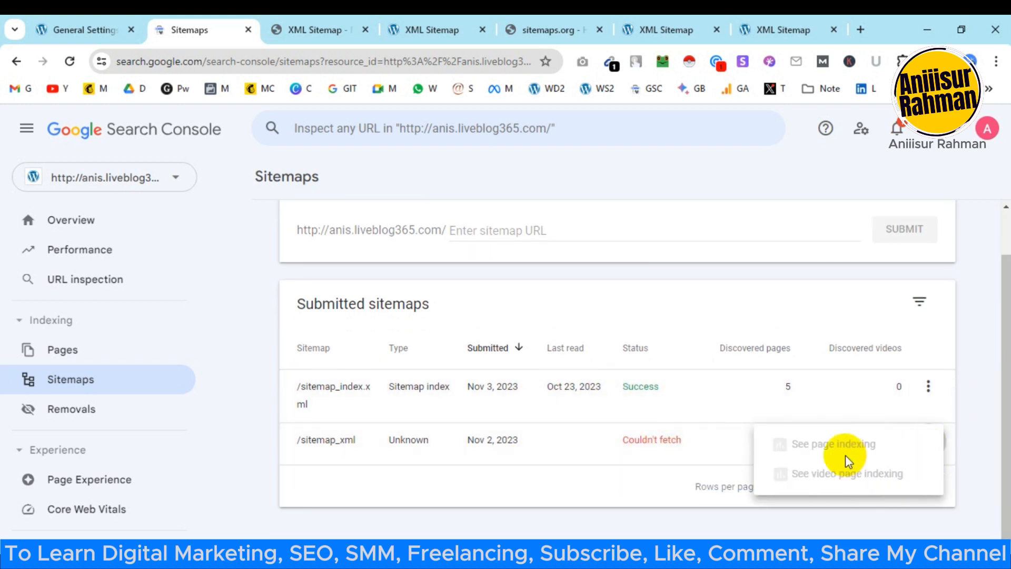
click(993, 429)
click(919, 314)
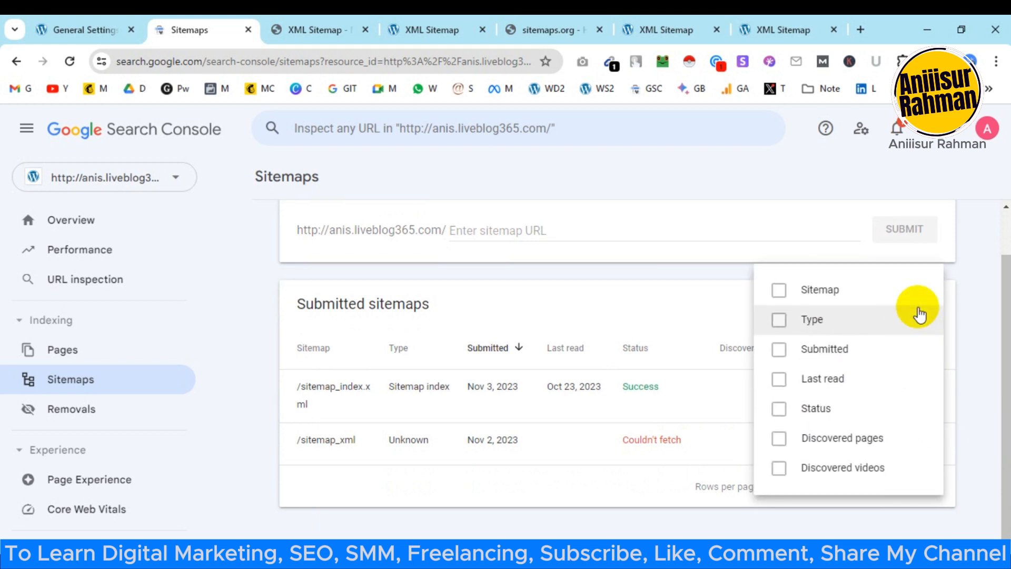
click(975, 309)
Switch to the course notes and add "For Search Console Add: sitemap_index.xml" below the search-console/about link in the Google Search Console row
scroll(444, 450, up, 1)
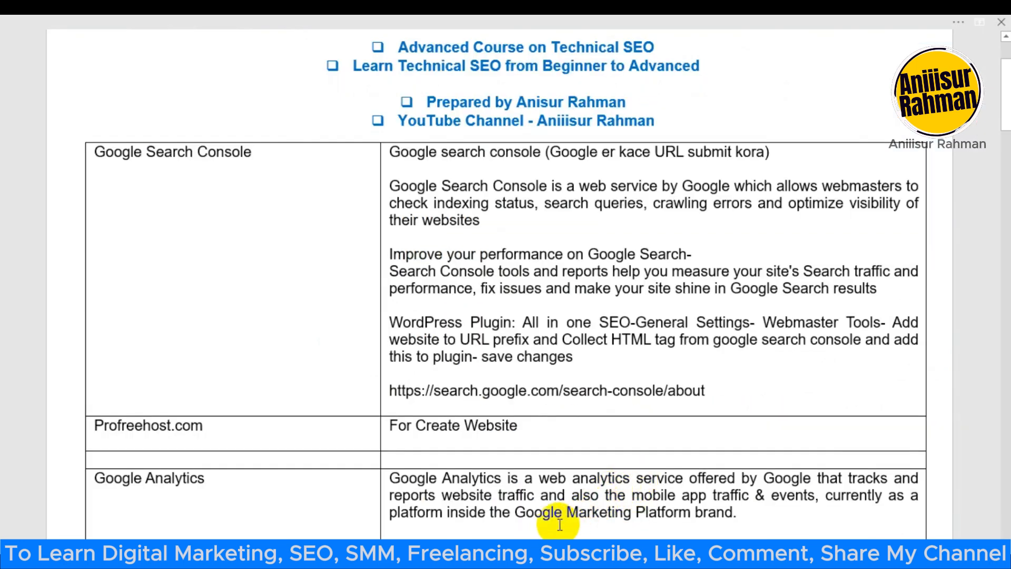
scroll(598, 470, down, 4)
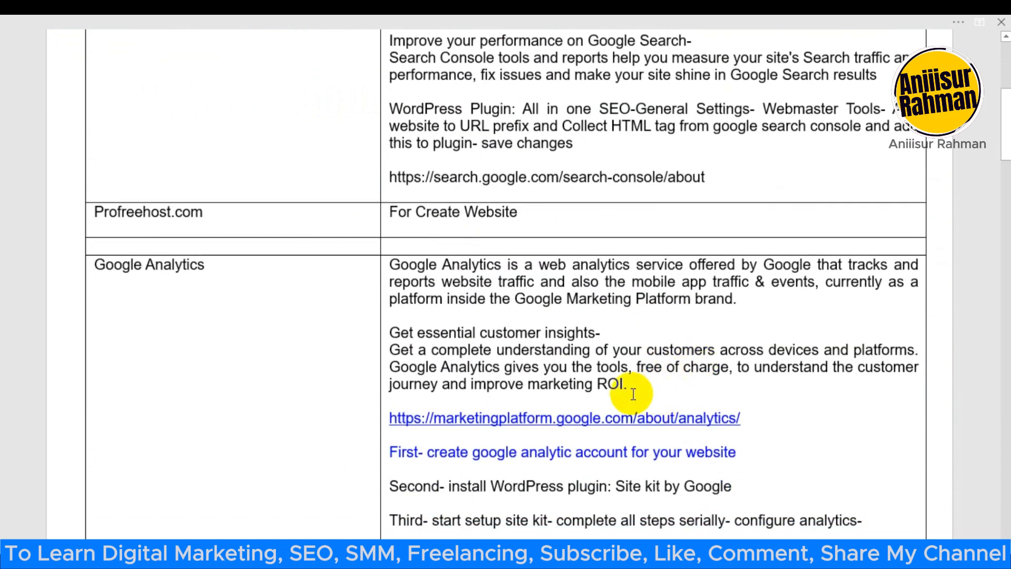
scroll(633, 394, down, 4)
scroll(648, 379, up, 4)
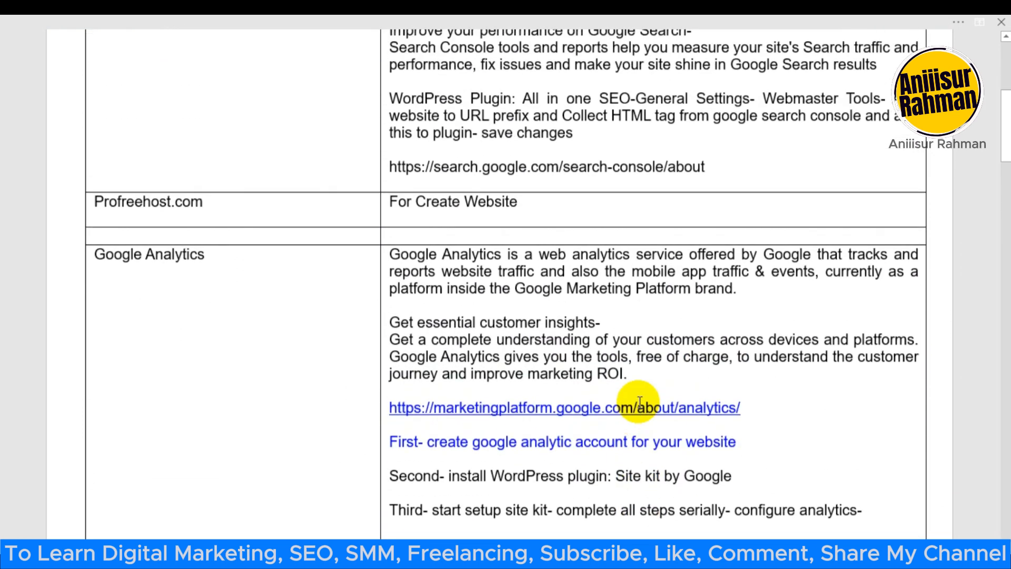
click(812, 175)
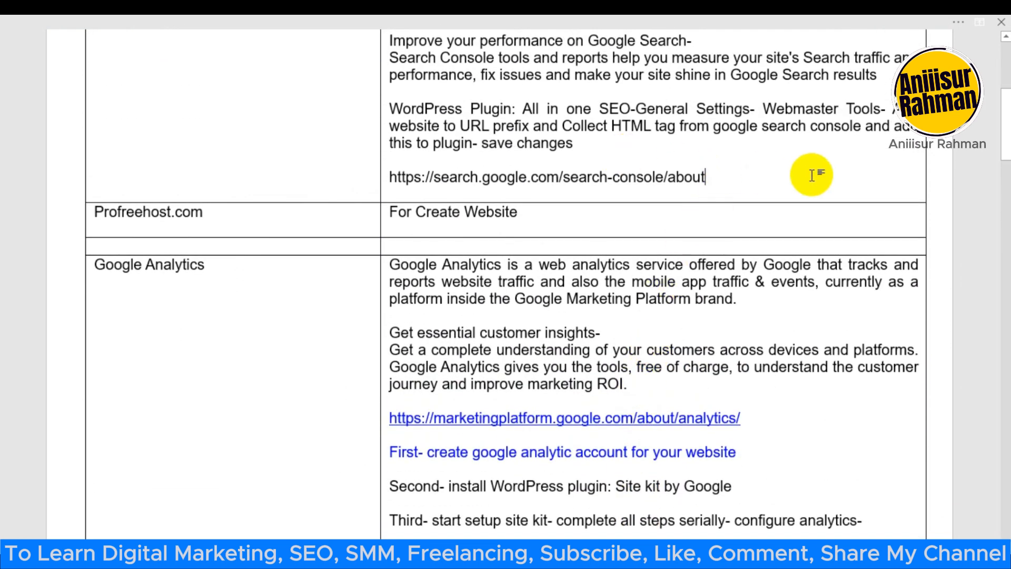
key(Return)
key(Return)
key(Return)
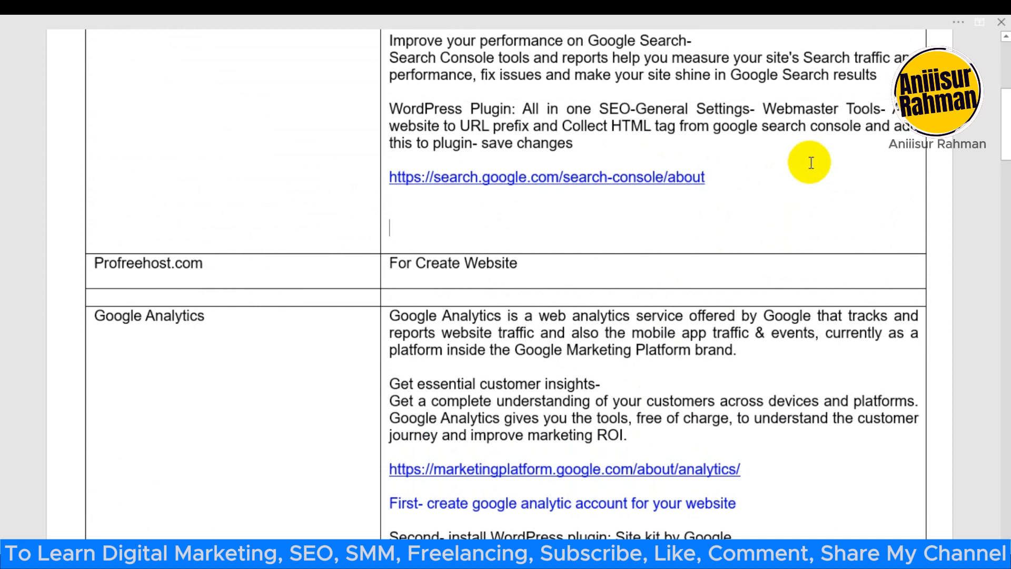
text(For Search)
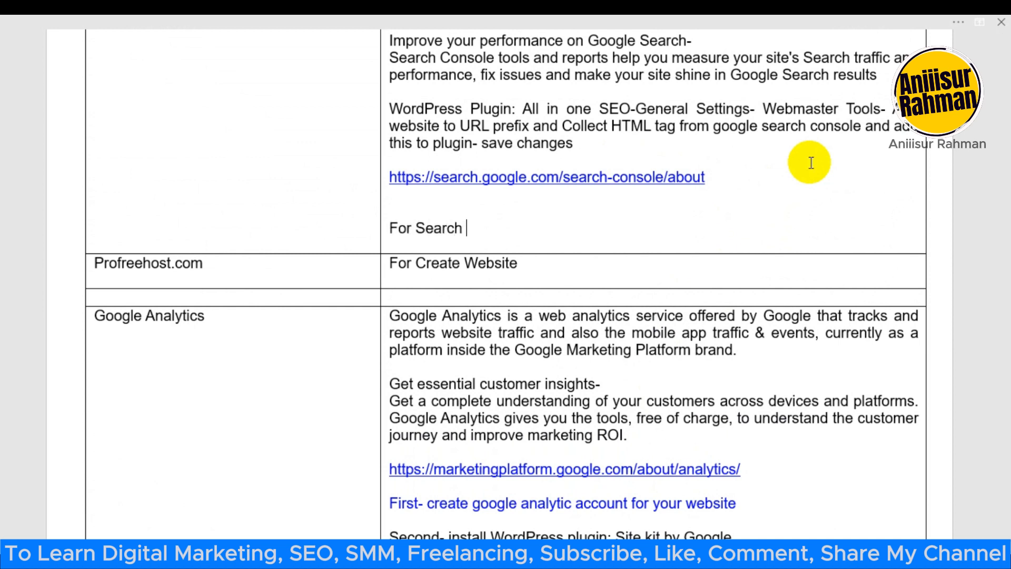
text( Conso)
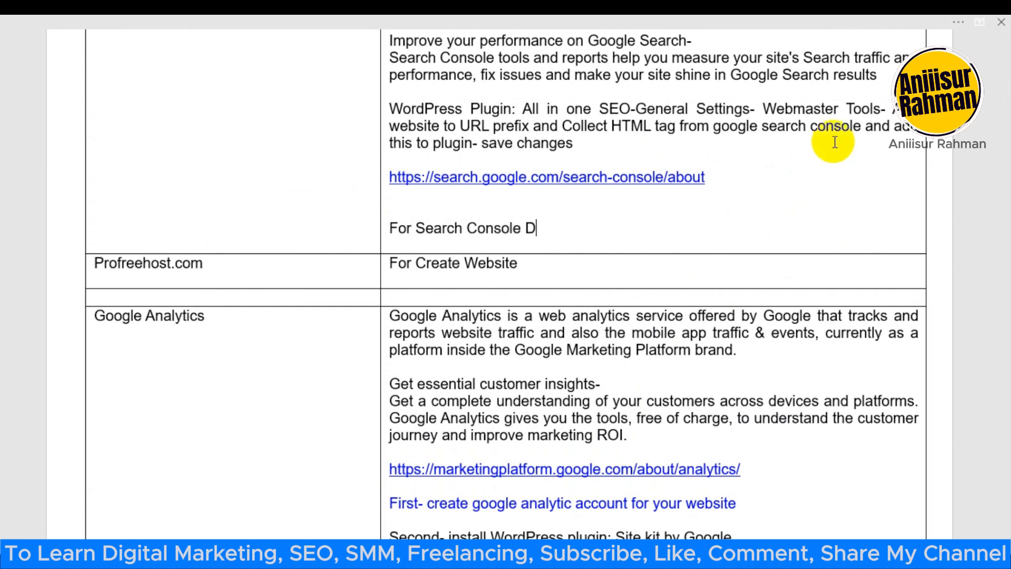
text(le D)
key(BackSpace)
text(Add:)
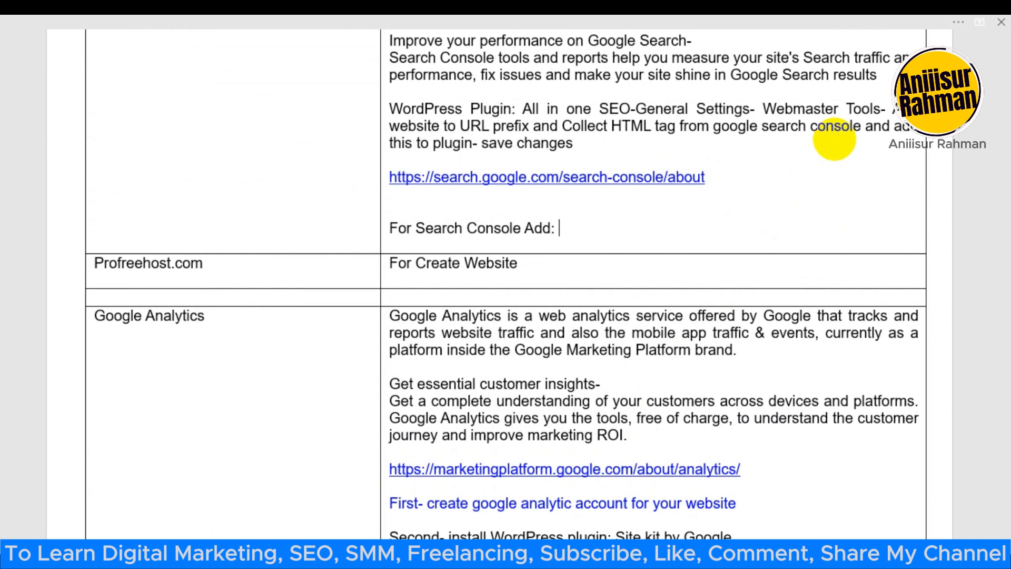
text(sitemap_index.xml)
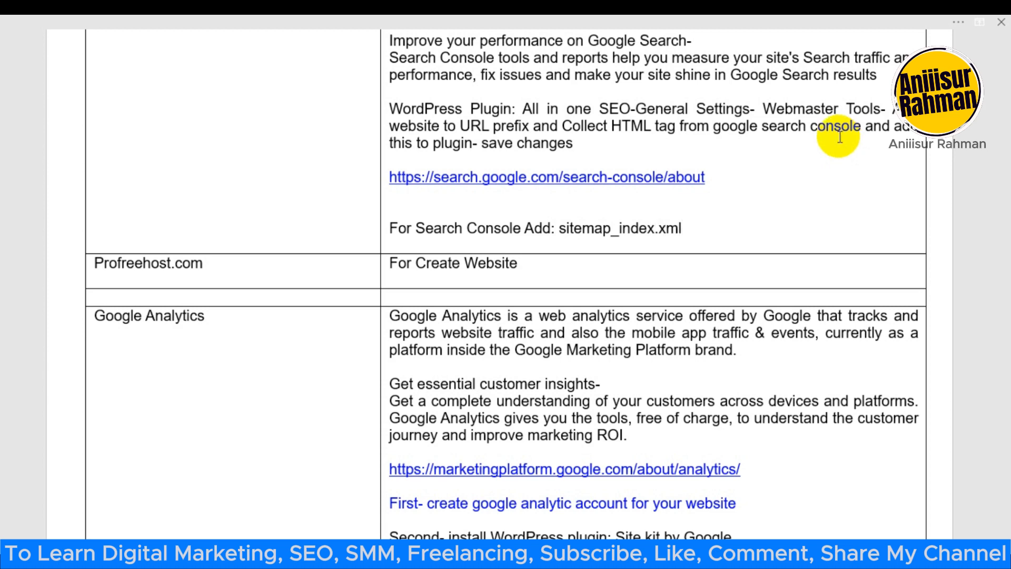
Check the sitemap name in Google Search Console's submitted sitemaps list and return to the course notes
click(580, 564)
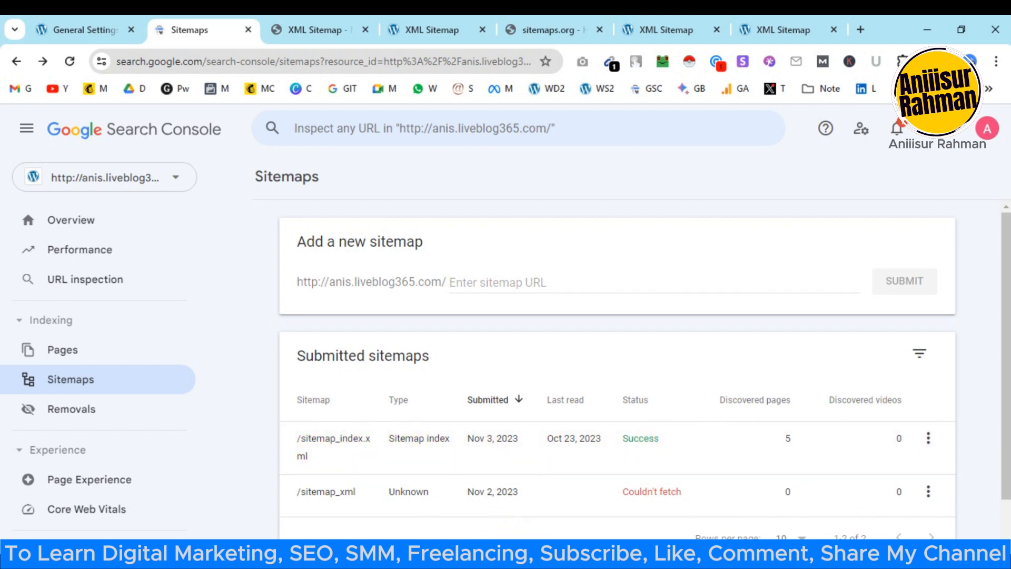
click(627, 559)
click(691, 232)
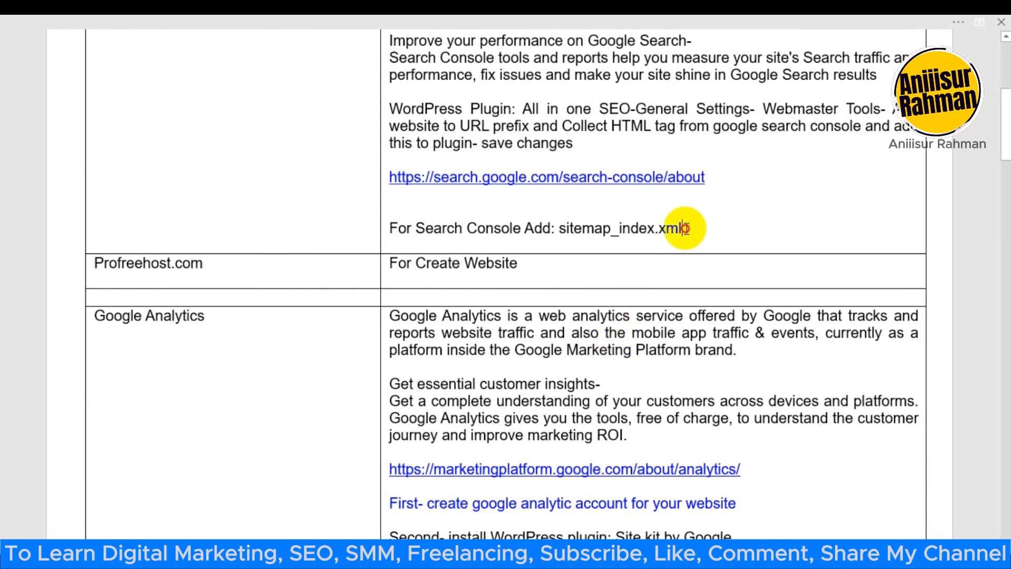
Copy the "For Search Console Add: sitemap_index.xml" line into the Sitemap row beneath "Submit sitemap to : Settings- site connection" and adjust the surrounding blank lines
drag(685, 228, 389, 228)
scroll(742, 452, up, 1)
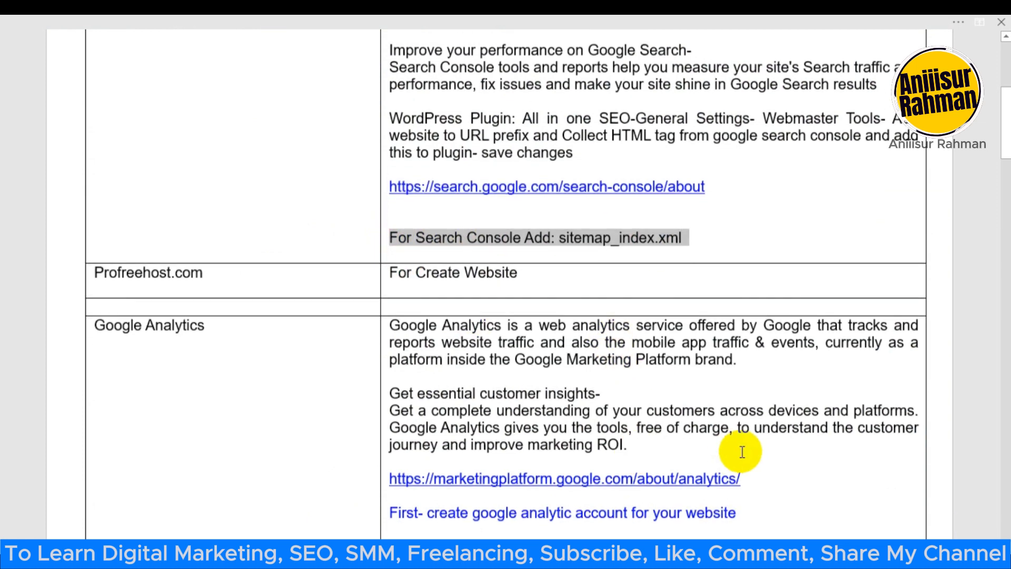
scroll(743, 452, down, 8)
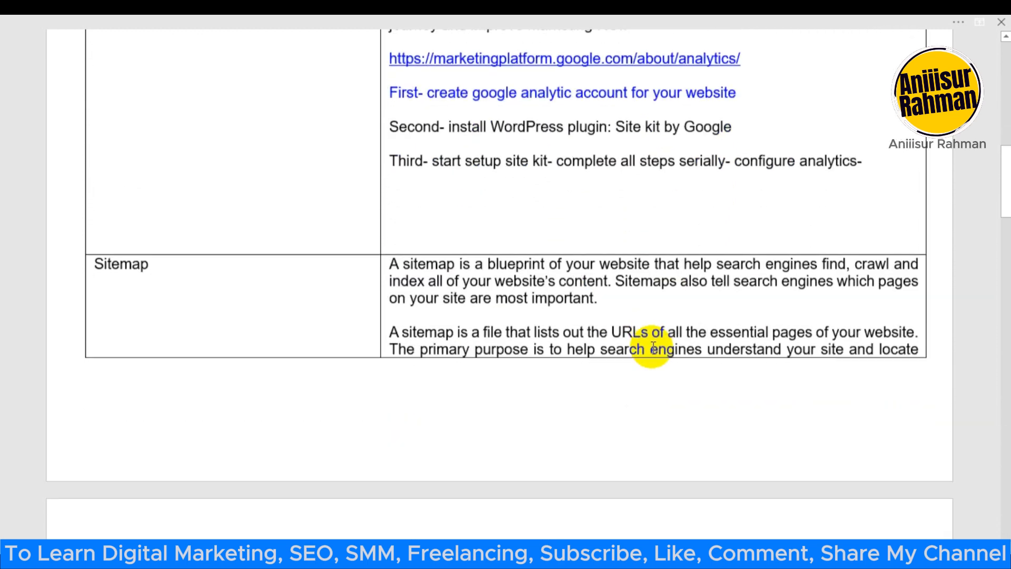
scroll(654, 347, down, 10)
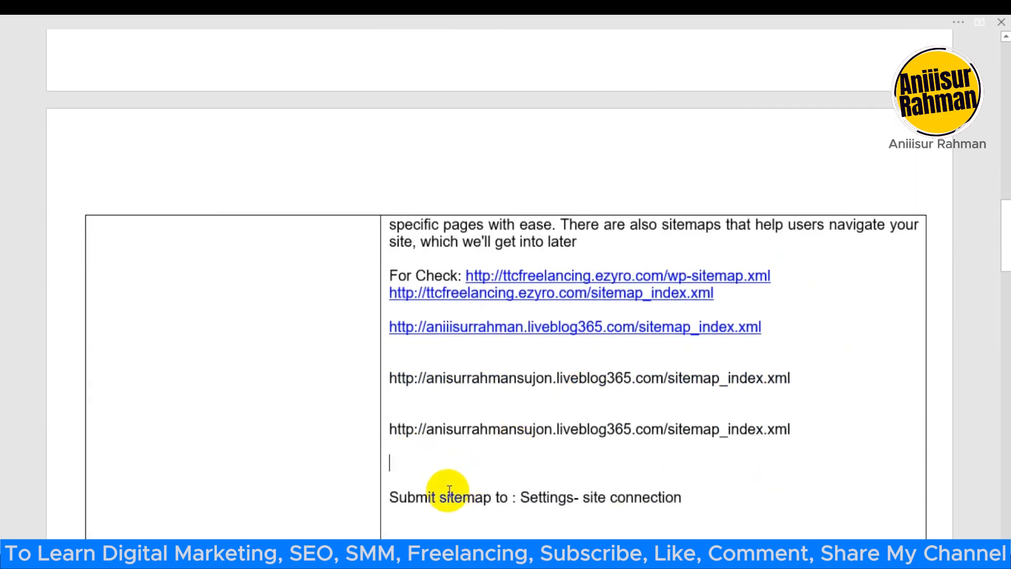
scroll(449, 490, down, 3)
click(414, 419)
key(Return)
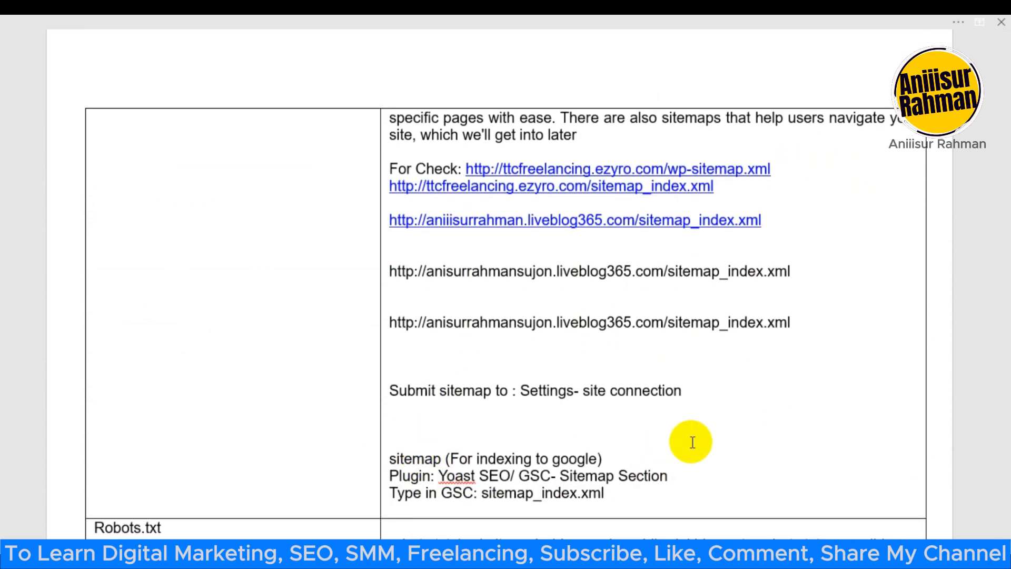
text(For Search Console Add: sitemap_index.xml)
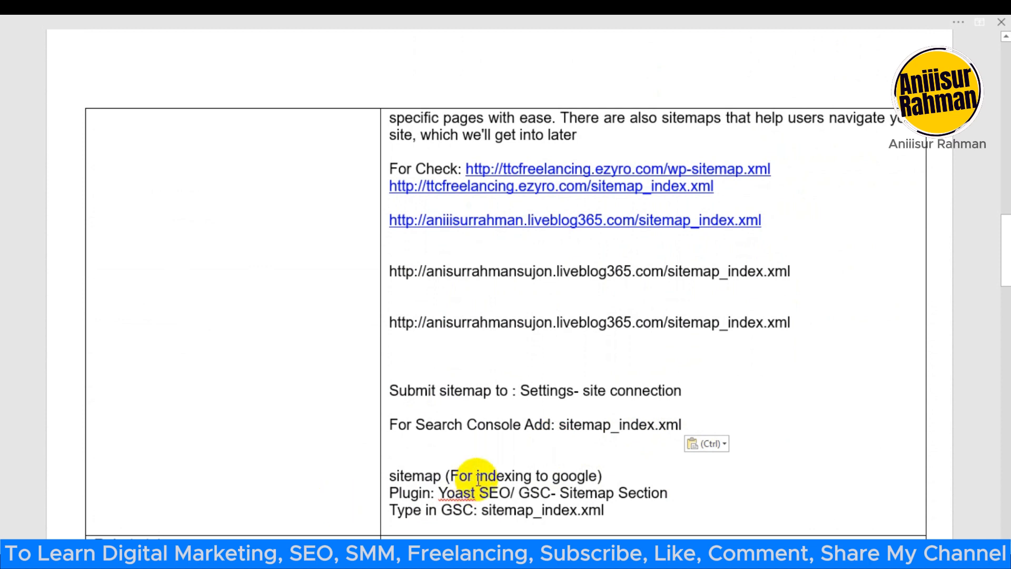
key(BackSpace)
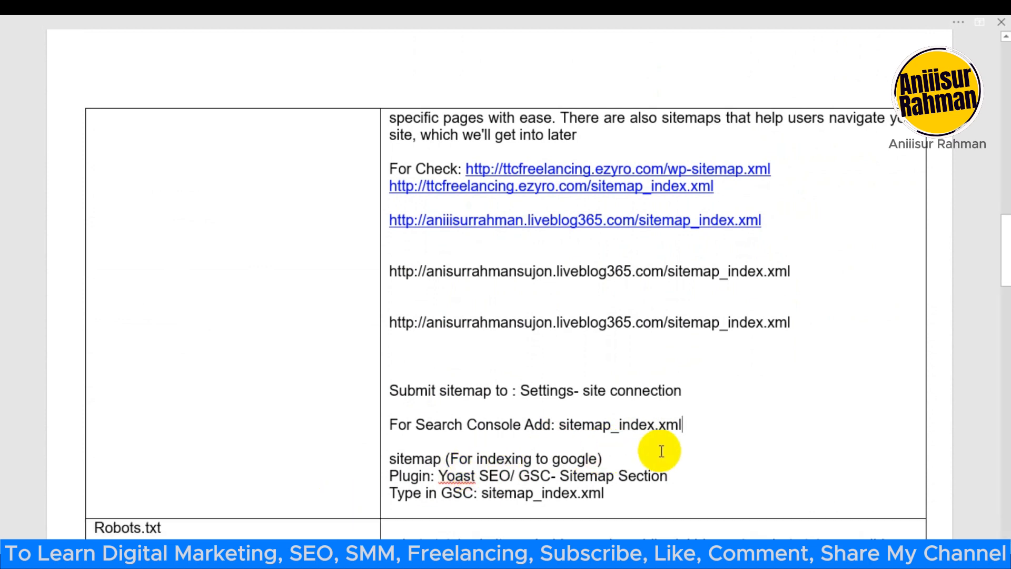
key(Return)
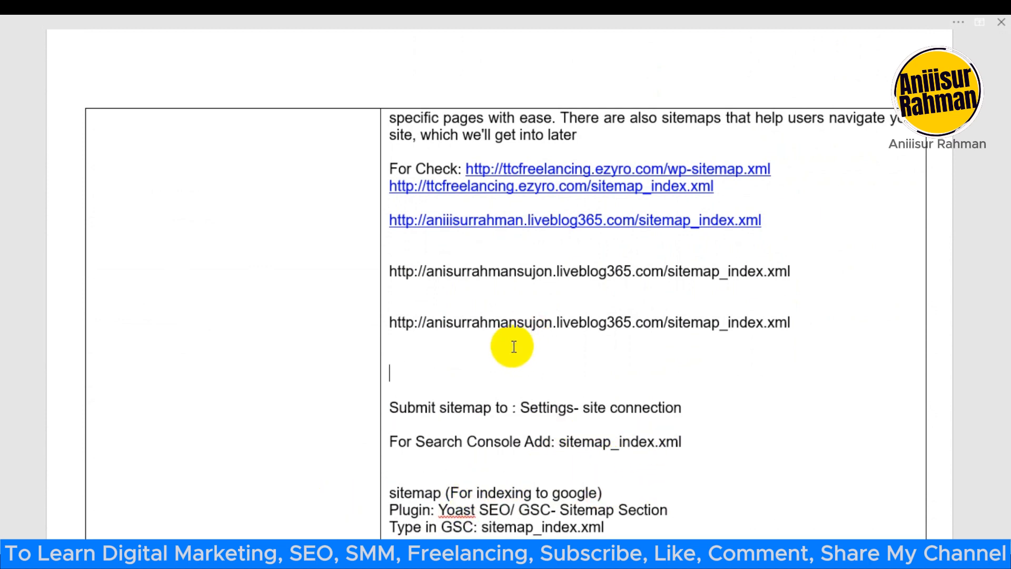